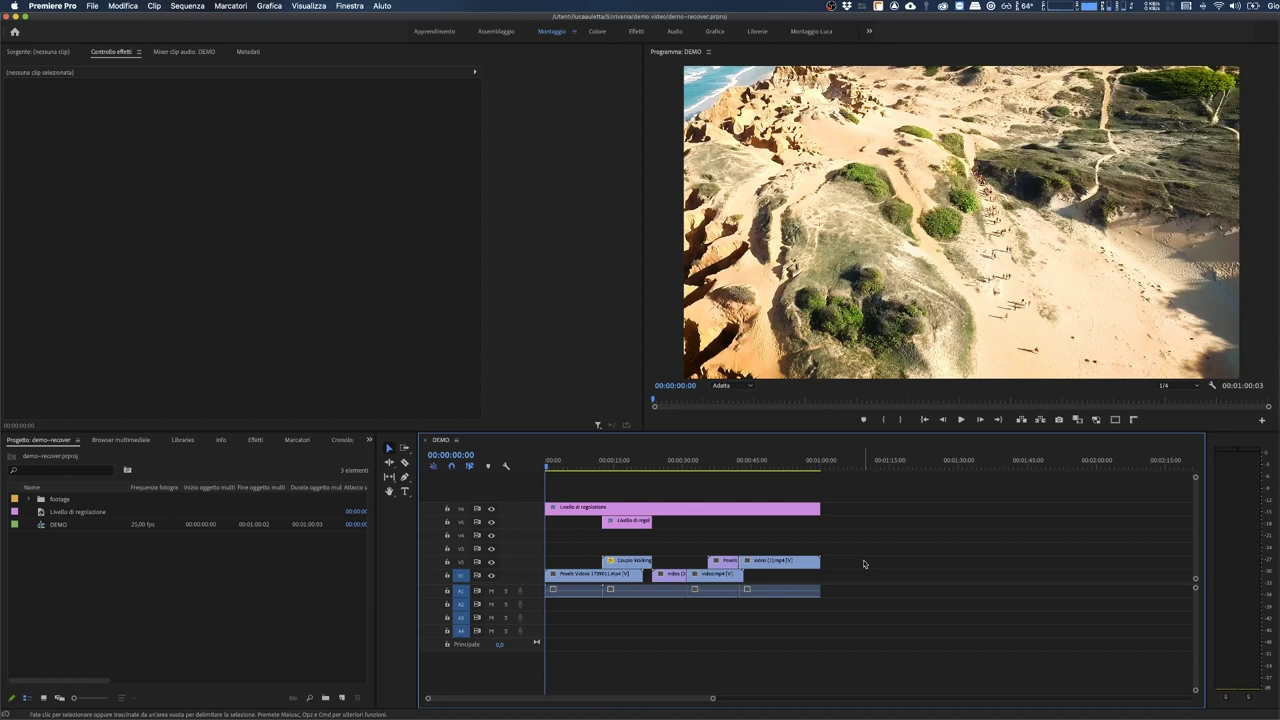
At 00:00:19:24, switch off V5 adjustment-layer track output and preview the ungraded DEMO sequence
{"action": "left_click_drag", "start_coordinate": [581, 468], "coordinate": [637, 467]}
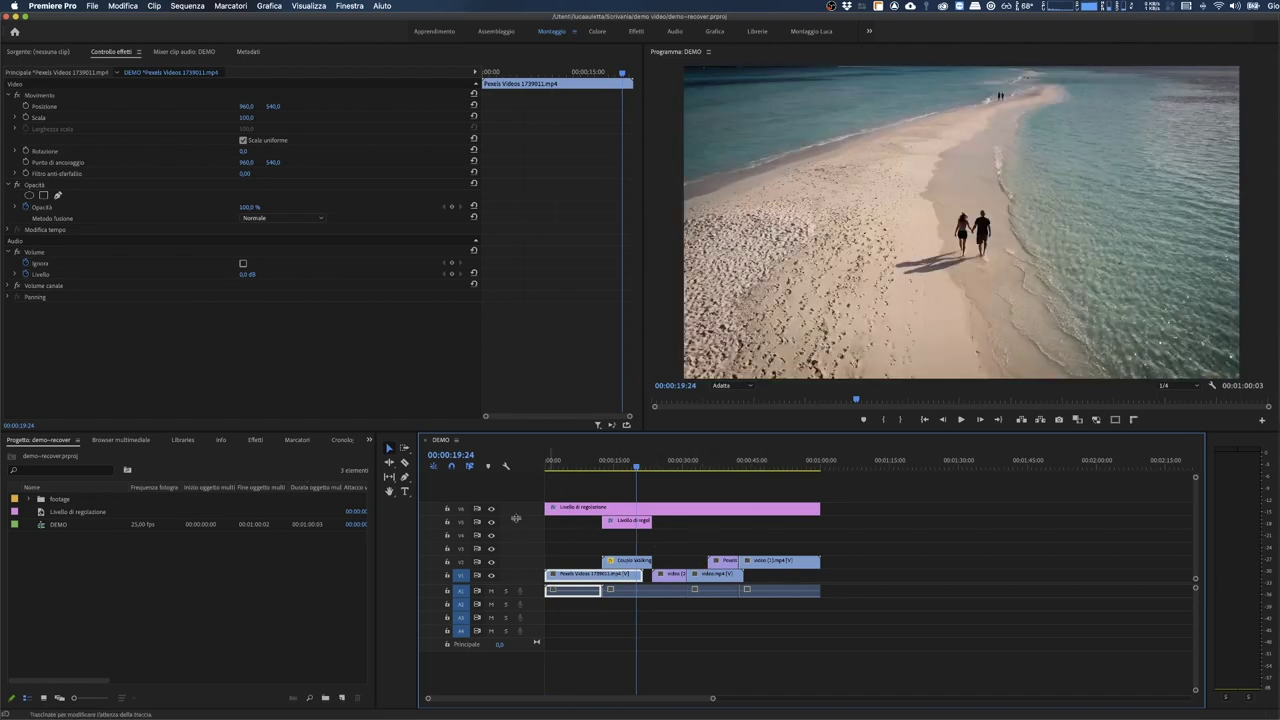
{"action": "left_click", "coordinate": [490, 522]}
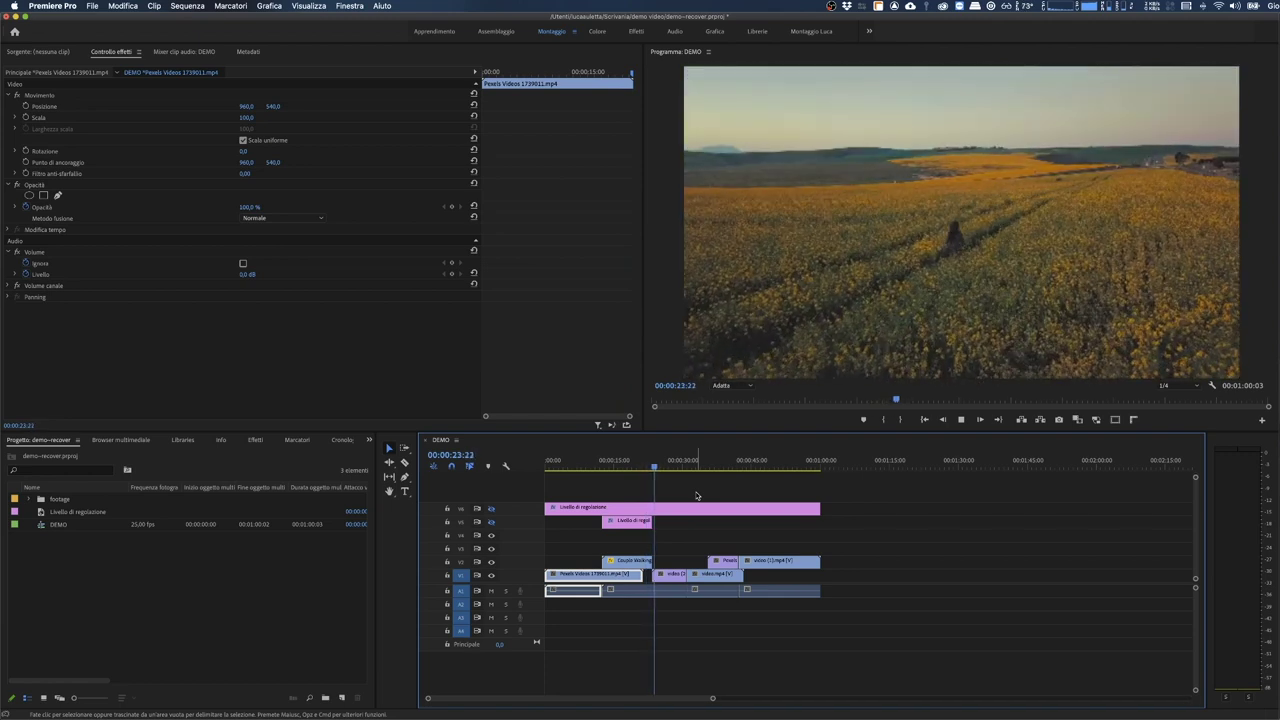
{"action": "key", "text": "space"}
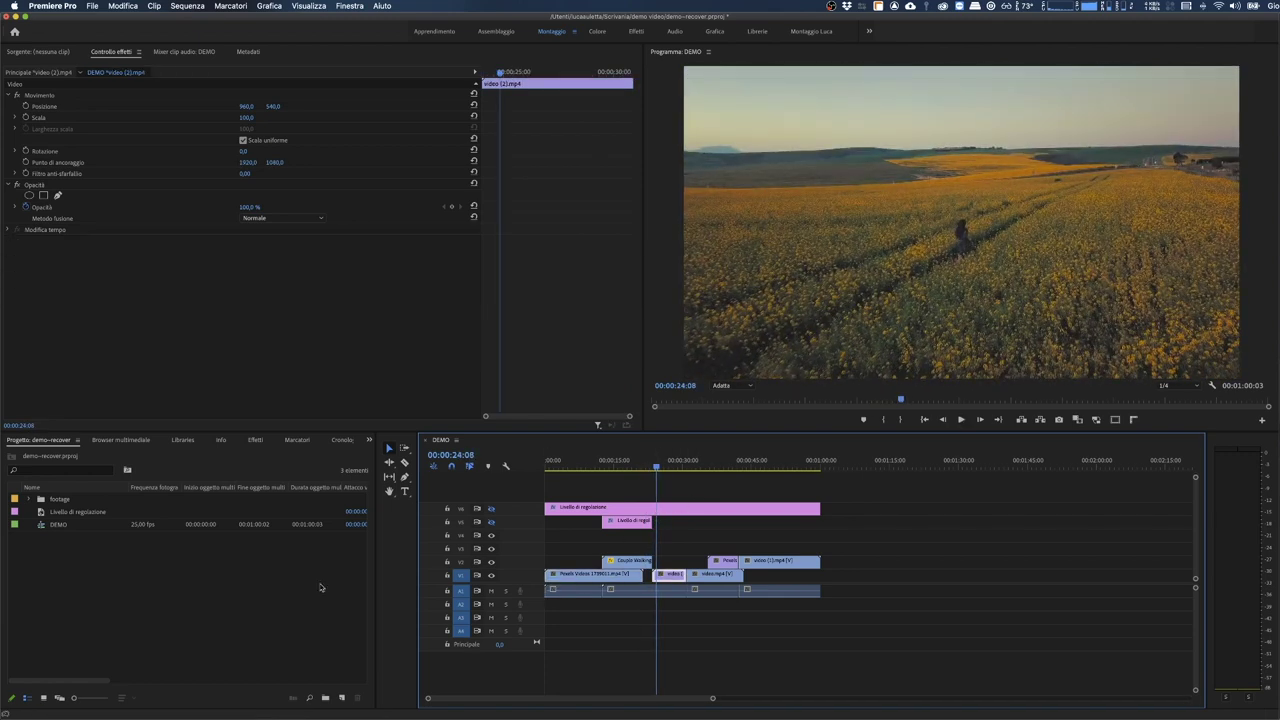
Bring up a Finder window from the Dock and center it on screen
{"action": "mouse_move", "coordinate": [362, 714]}
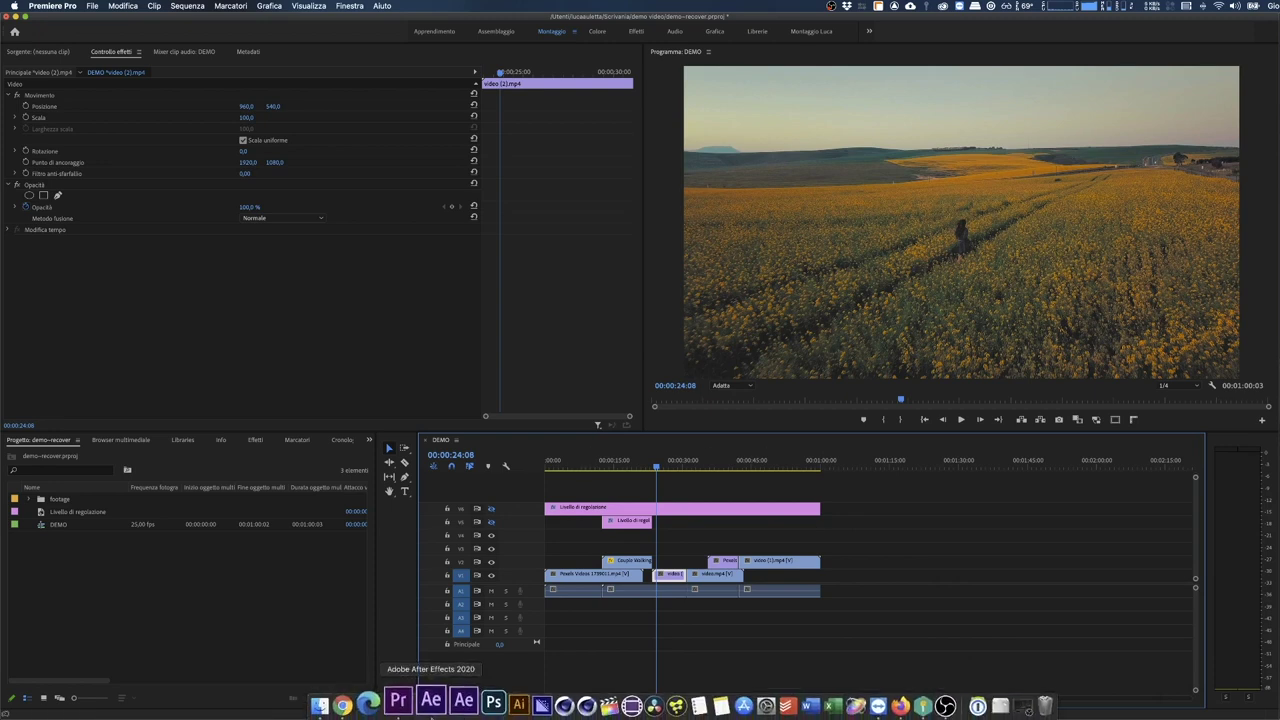
{"action": "left_click", "coordinate": [343, 704]}
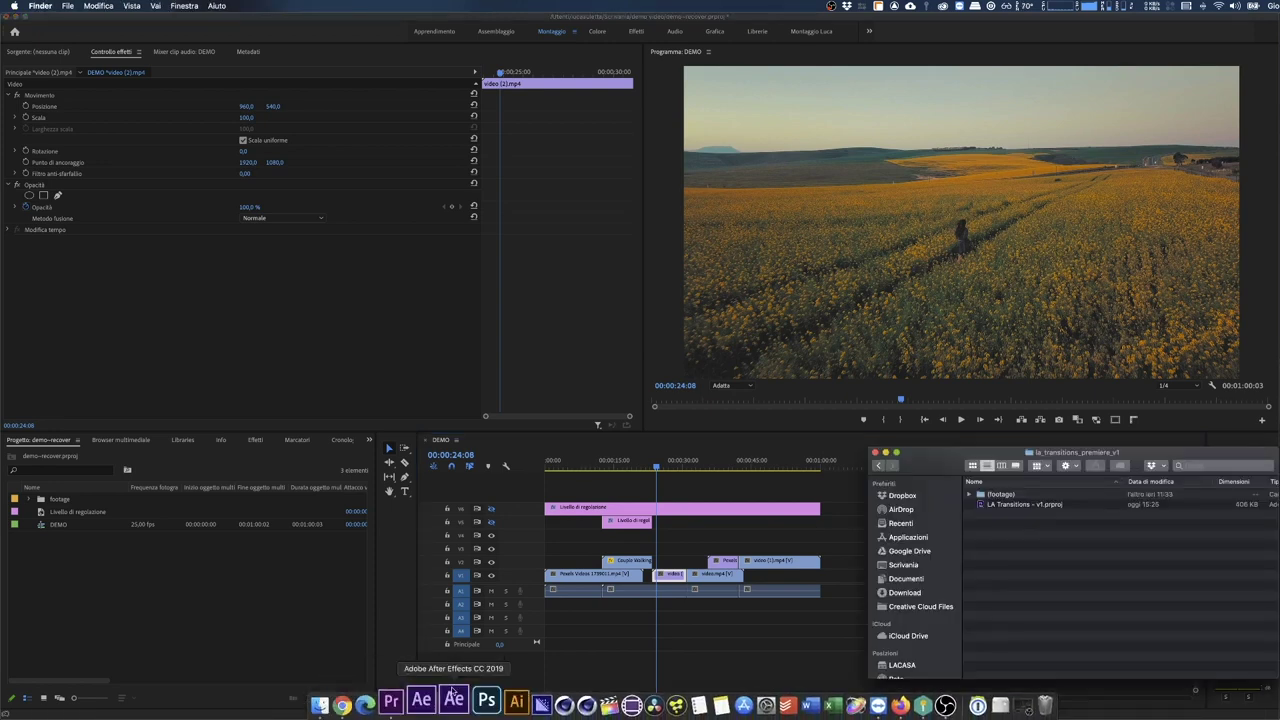
{"action": "left_click_drag", "start_coordinate": [942, 458], "coordinate": [426, 333]}
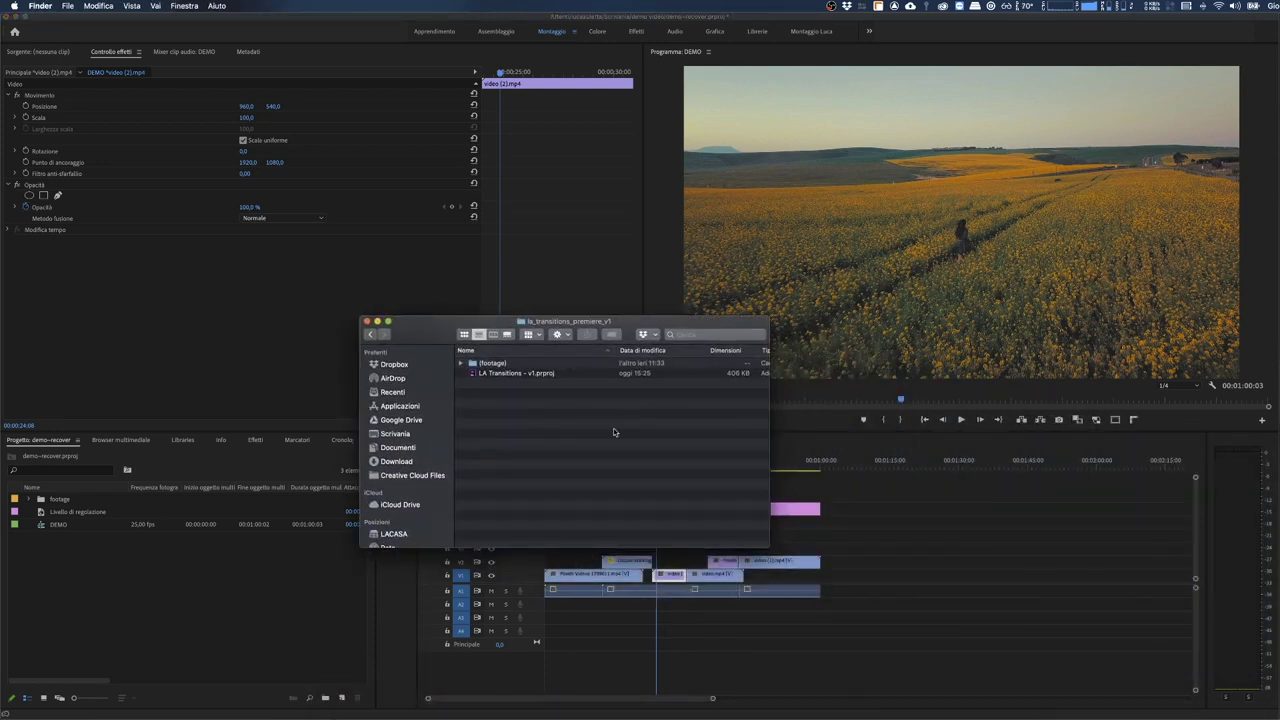
Drag LA Transitions - v1.prproj from the Finder window into Premiere's Project panel
{"action": "left_click", "coordinate": [539, 375]}
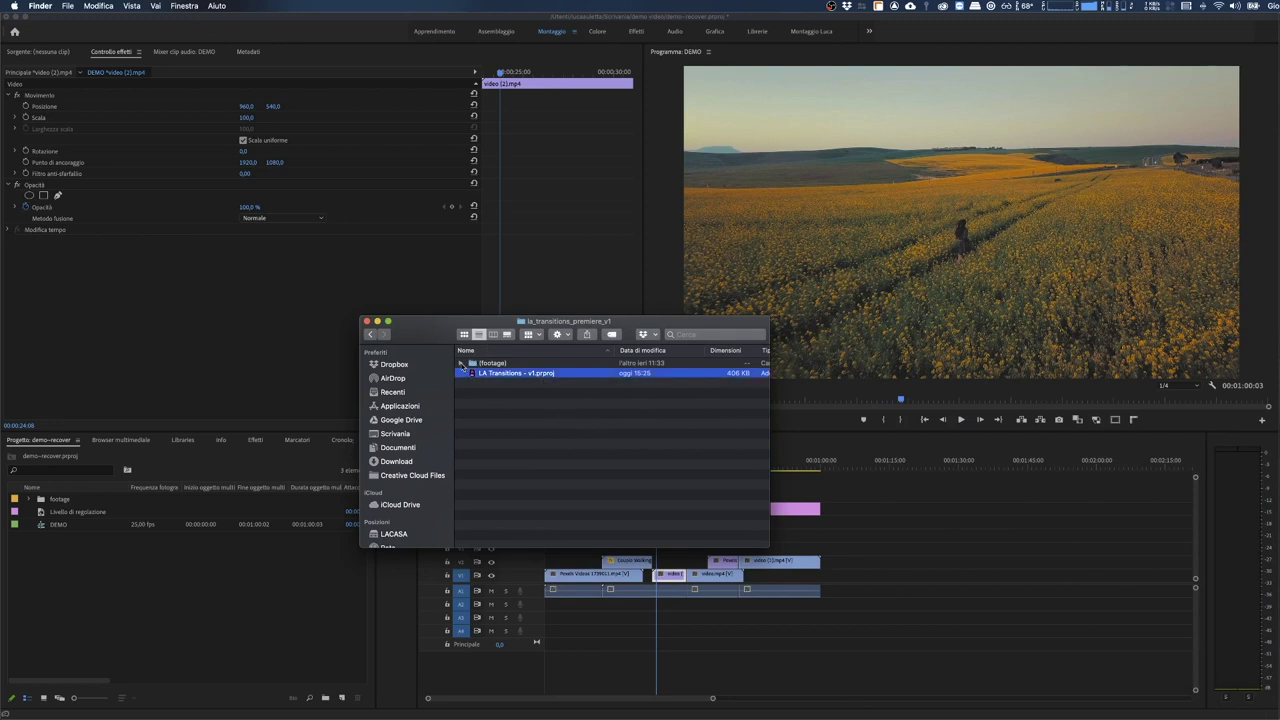
{"action": "left_click", "coordinate": [462, 364]}
{"action": "left_click", "coordinate": [461, 365]}
{"action": "left_click", "coordinate": [492, 366]}
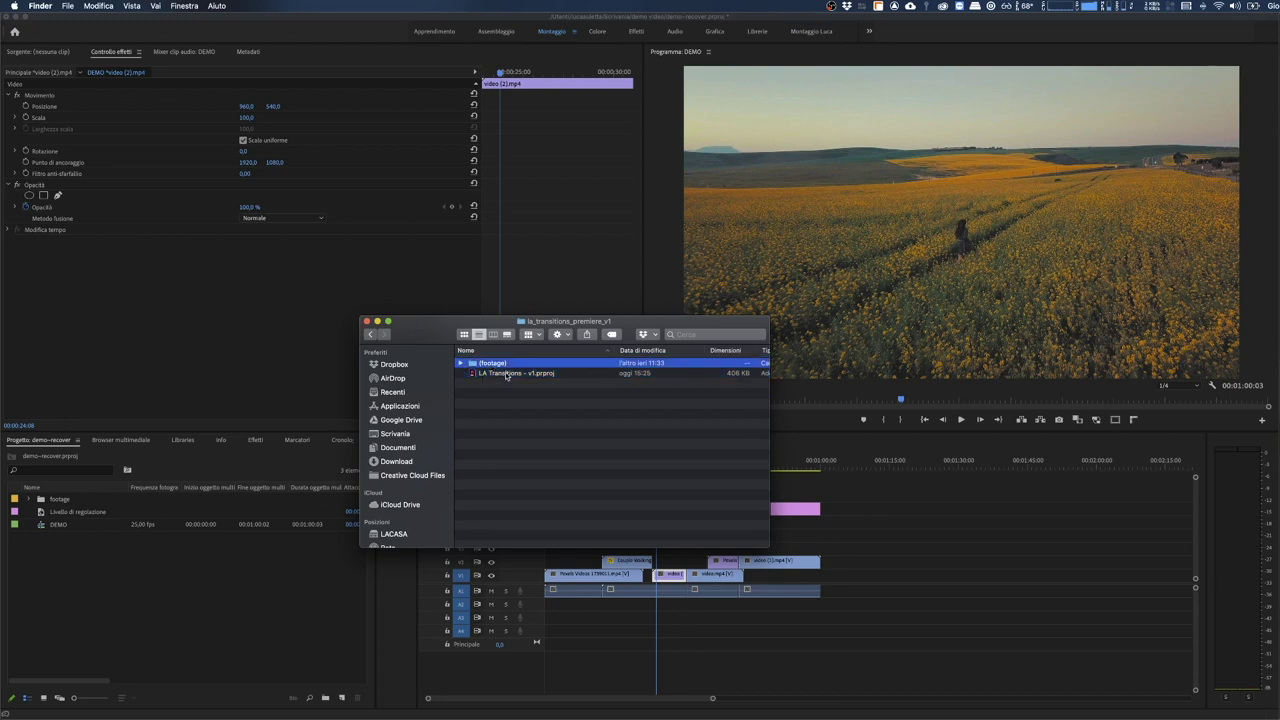
{"action": "left_click", "coordinate": [529, 375]}
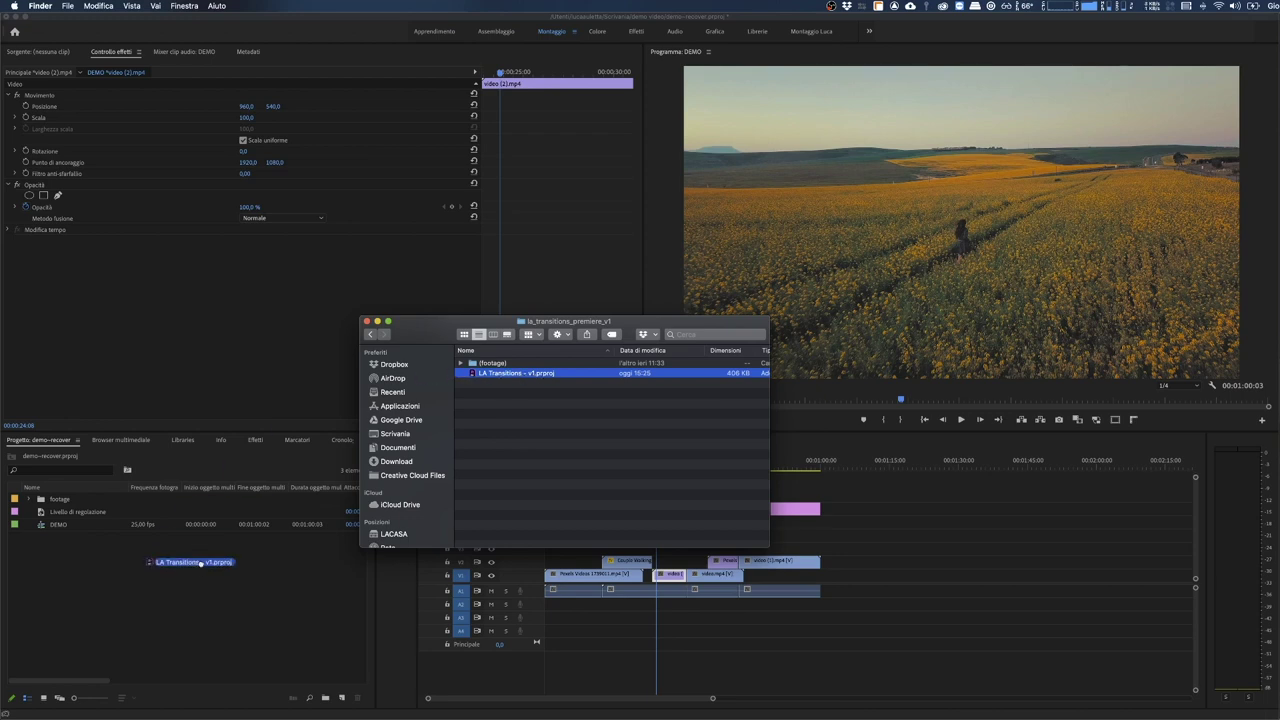
{"action": "left_click_drag", "start_coordinate": [396, 407], "coordinate": [201, 565]}
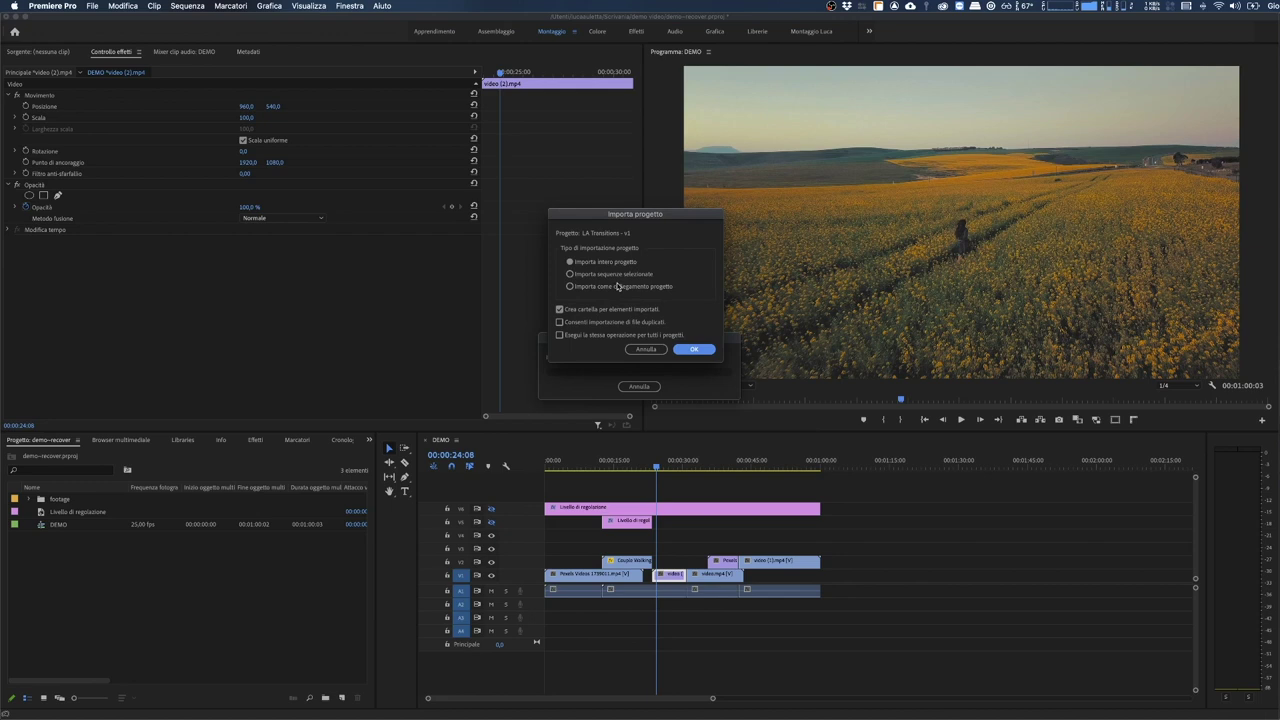
Import the whole LA Transitions - v1 project and relink IN-DX.mp4 from Scrivania/la_transitions_premiere_v1
{"action": "left_click", "coordinate": [695, 350]}
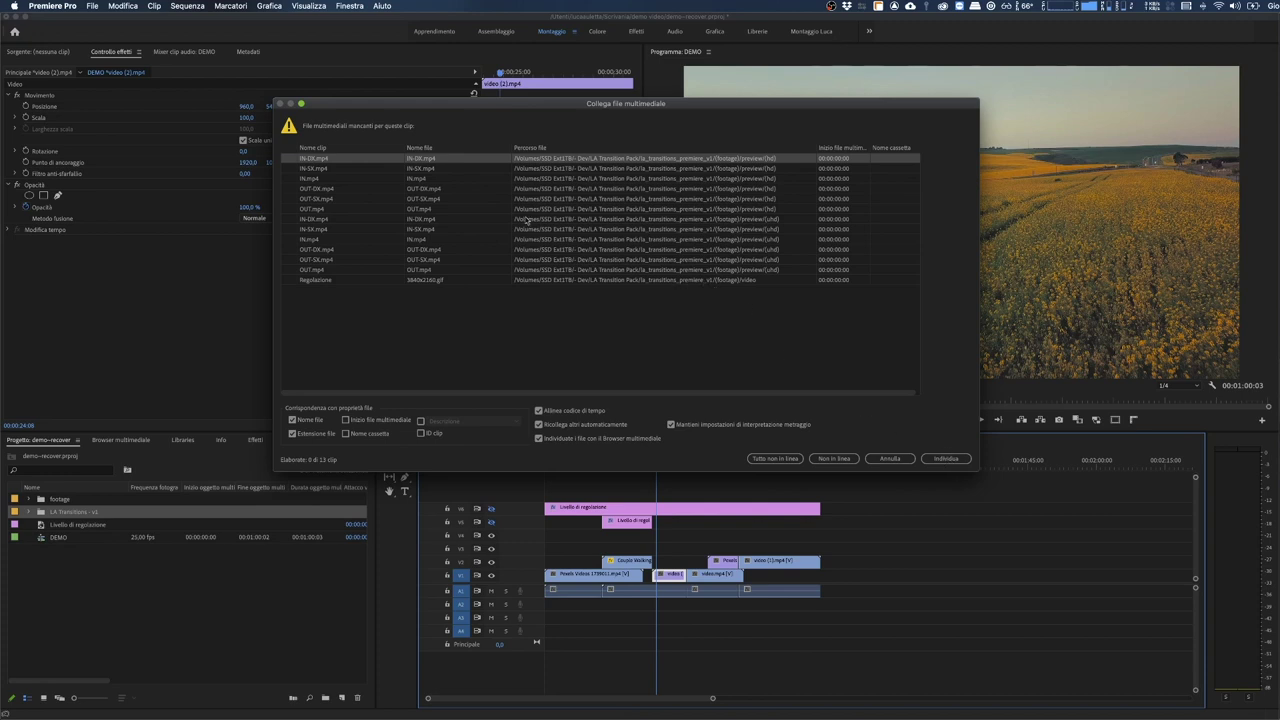
{"action": "left_click", "coordinate": [942, 462]}
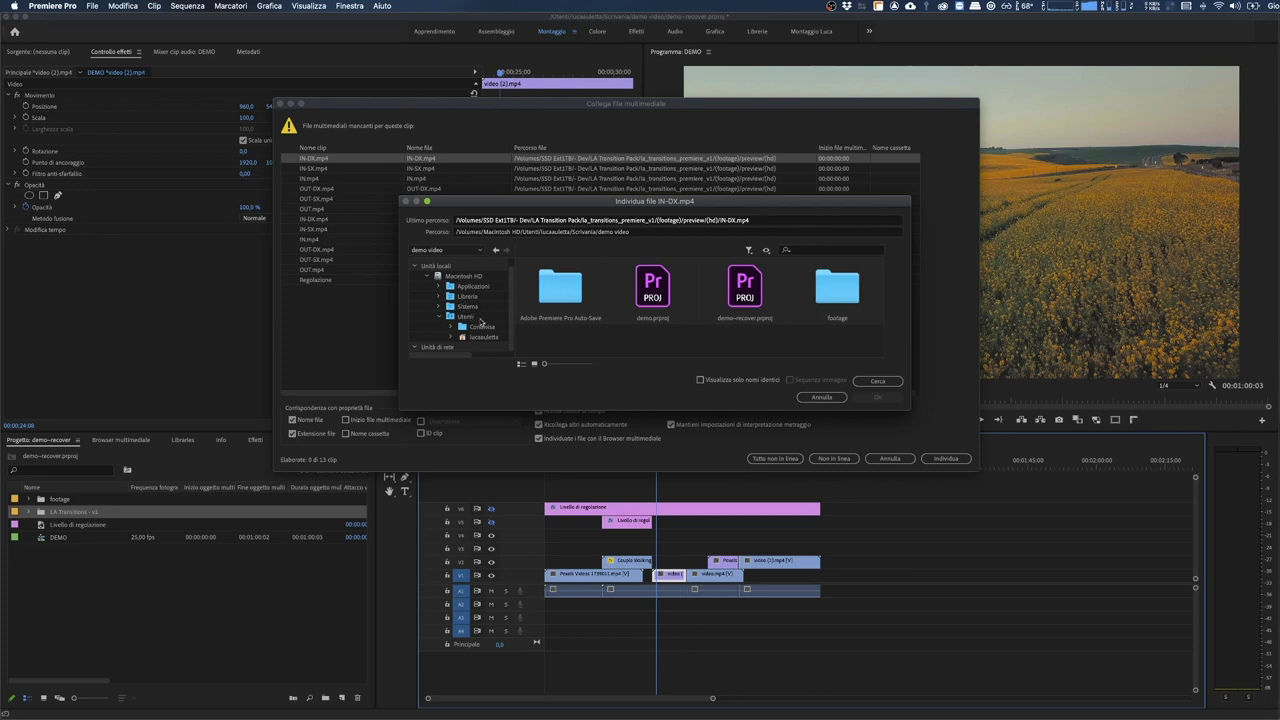
{"action": "left_click", "coordinate": [481, 336]}
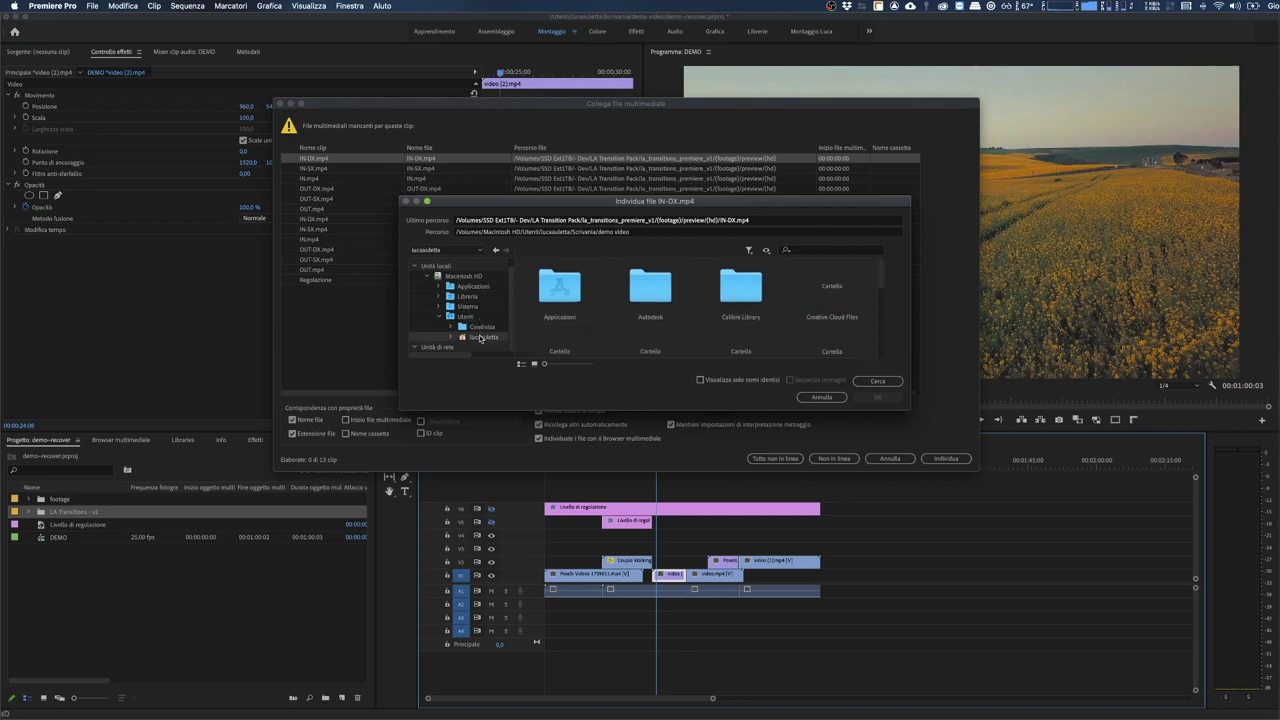
{"action": "scroll", "coordinate": [720, 295], "scroll_direction": "down", "scroll_amount": 5}
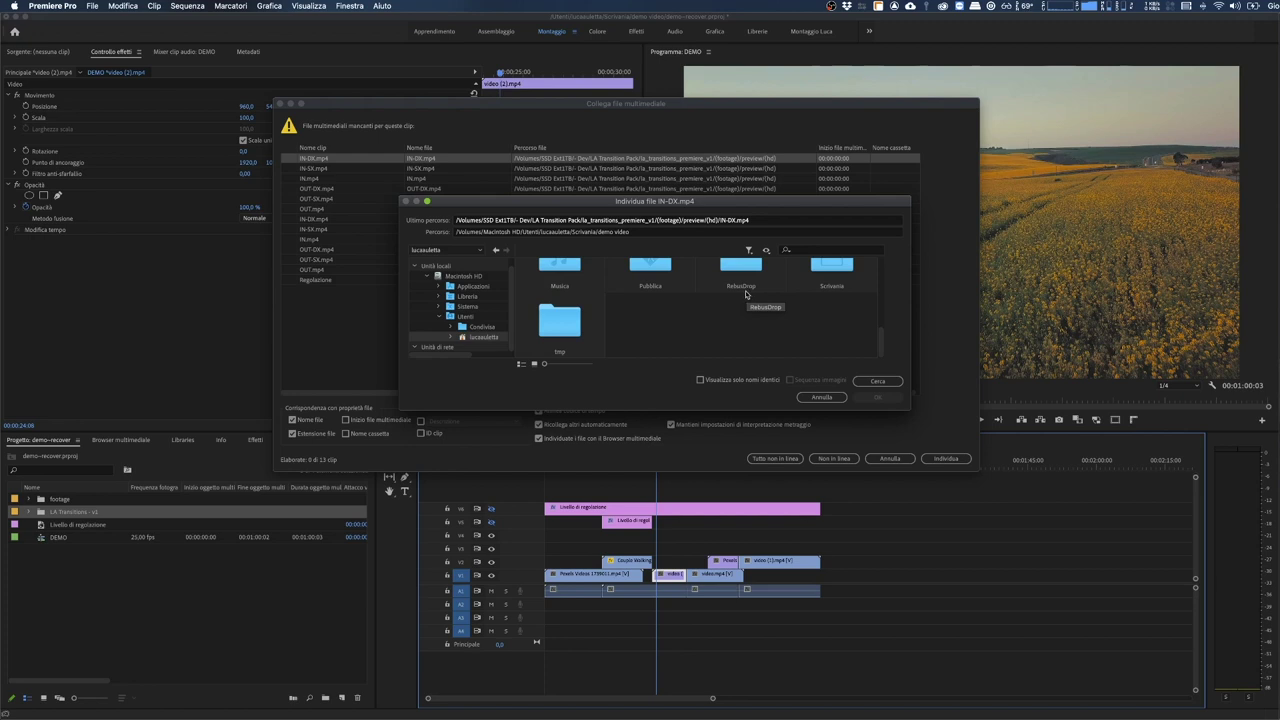
{"action": "double_click", "coordinate": [817, 274]}
{"action": "double_click", "coordinate": [657, 311]}
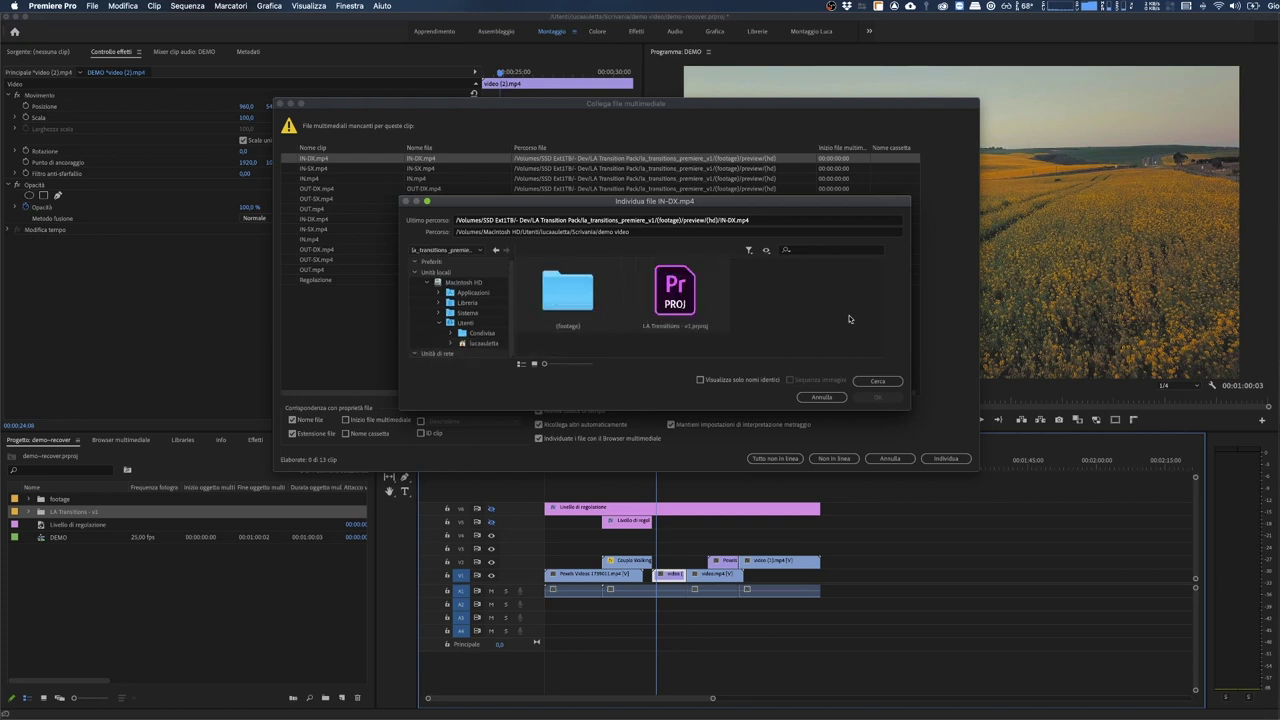
{"action": "left_click", "coordinate": [866, 381]}
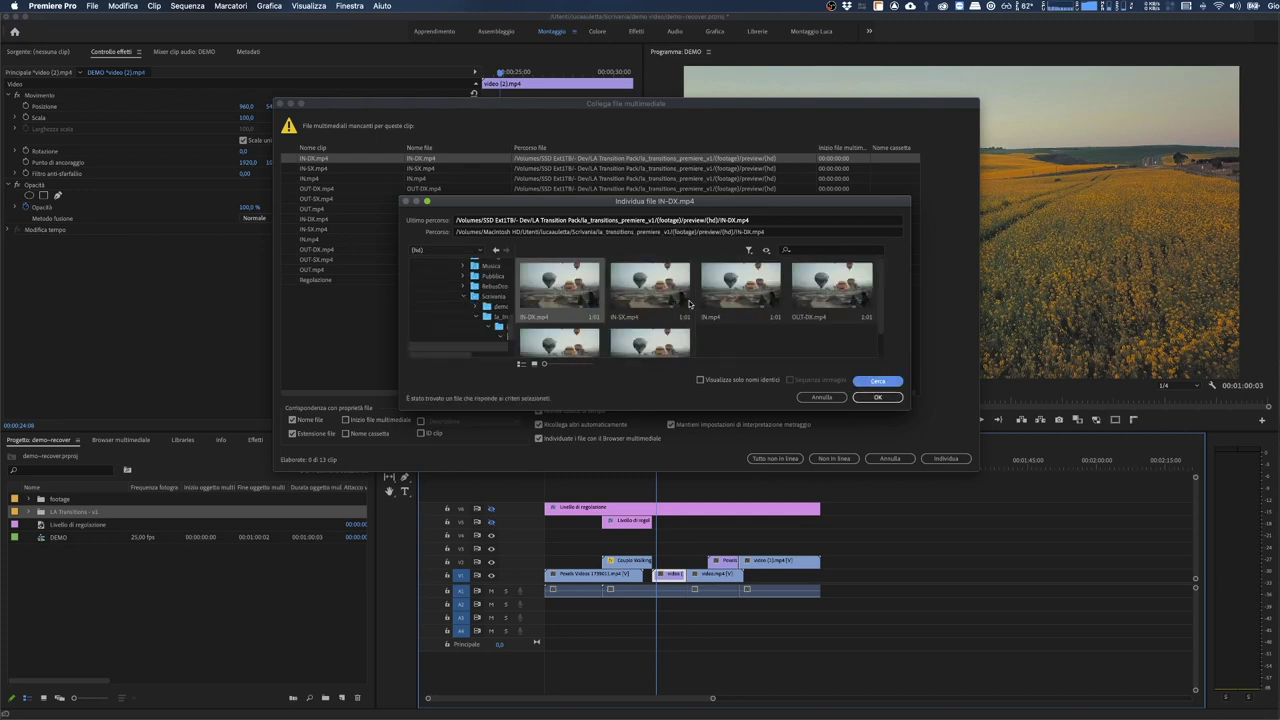
{"action": "left_click", "coordinate": [873, 397]}
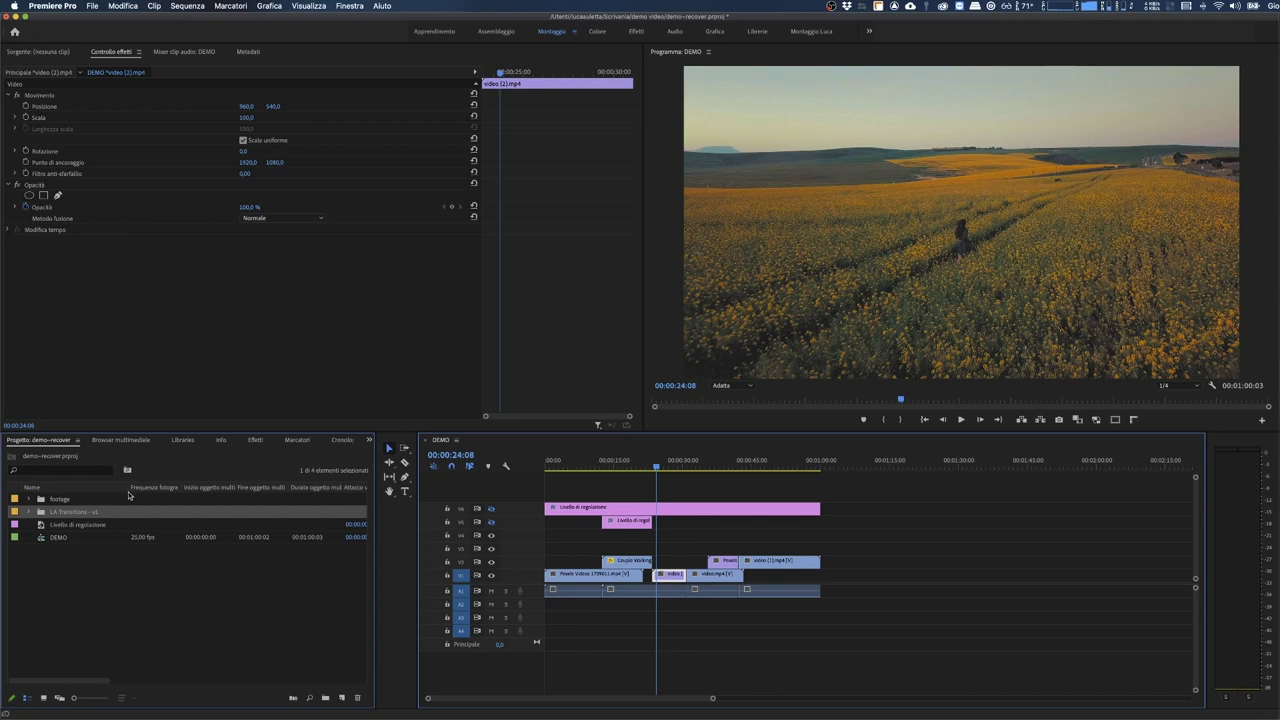
Expand LA Transitions - v1 > HD and dock the Transizioni HD bin in the upper-left panel
{"action": "left_click", "coordinate": [104, 591]}
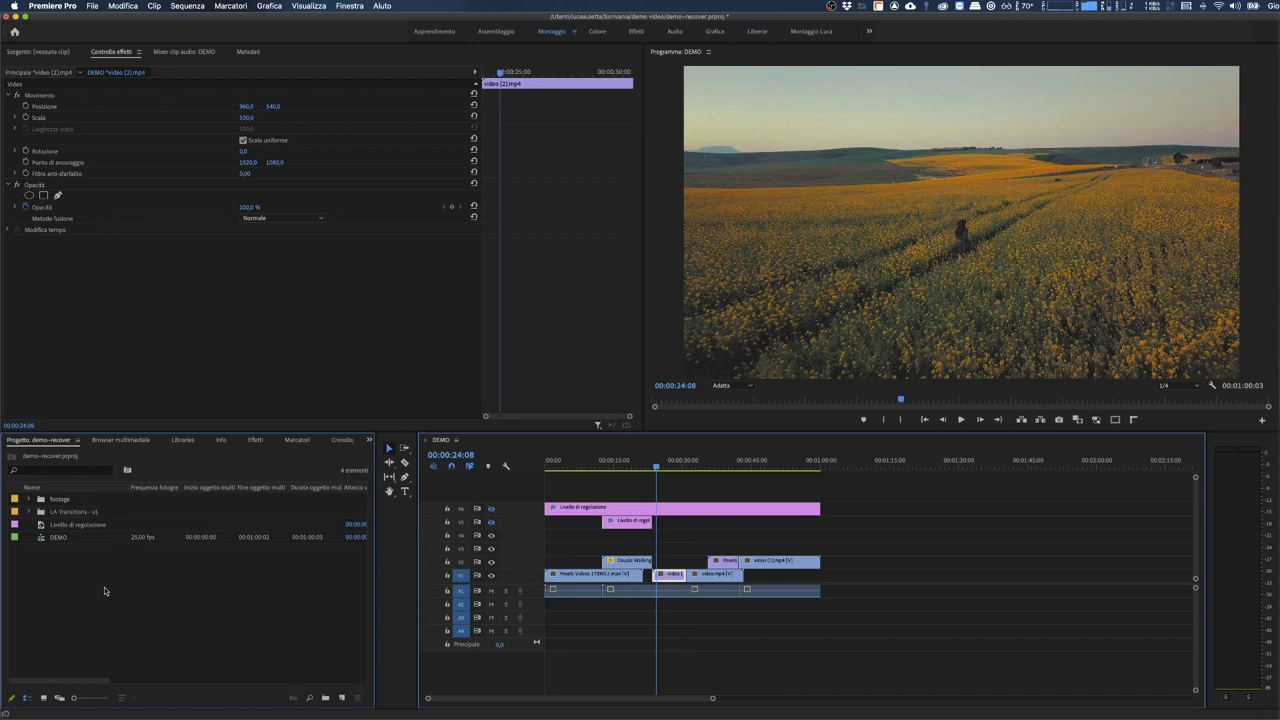
{"action": "left_click", "coordinate": [61, 512]}
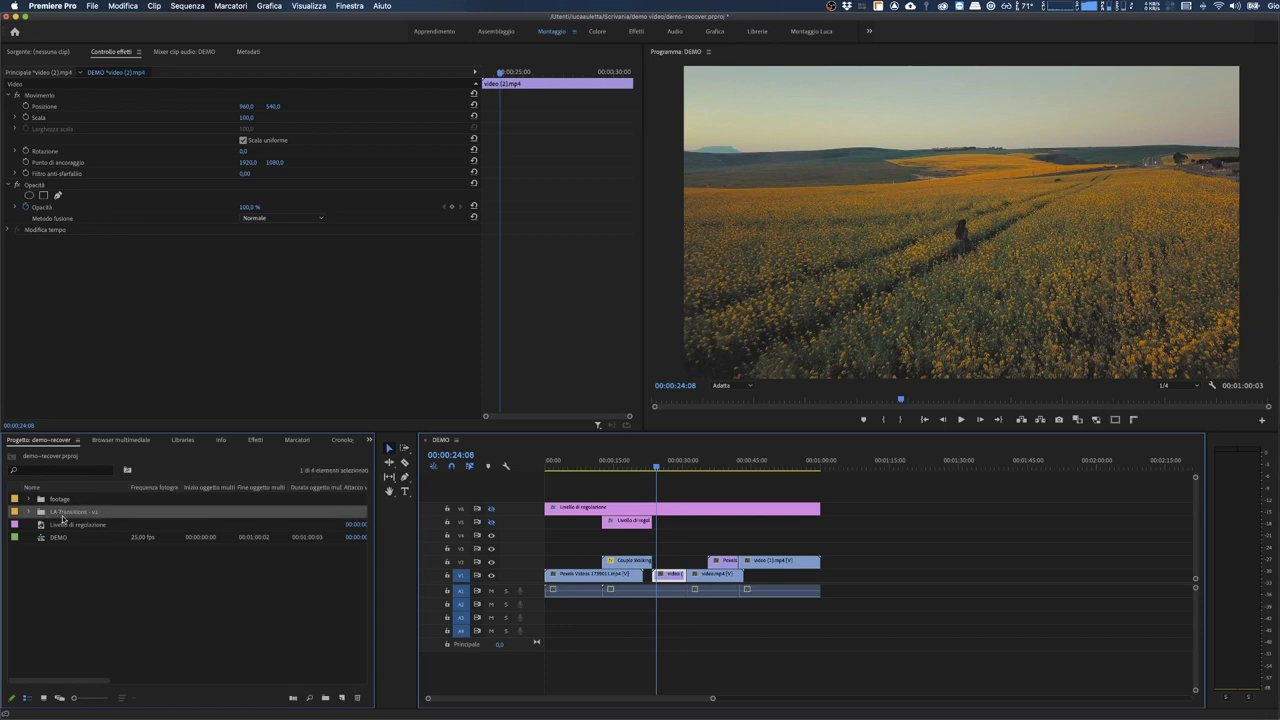
{"action": "left_click", "coordinate": [31, 512]}
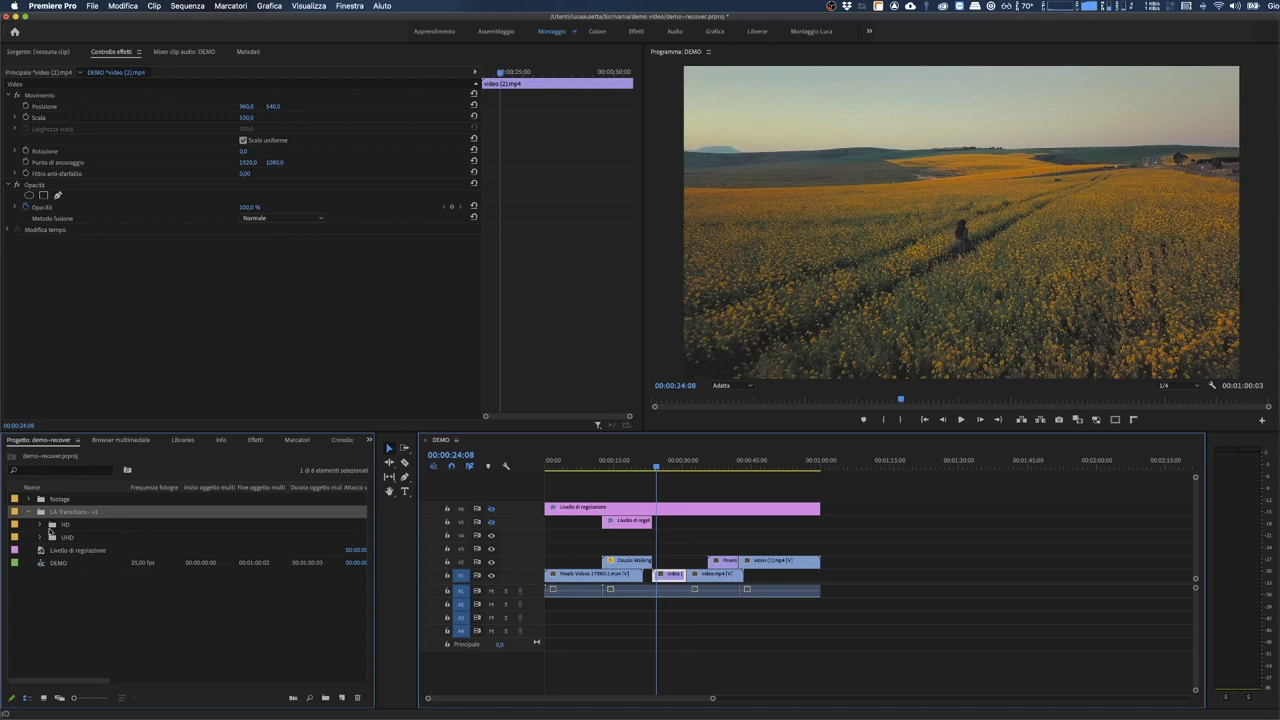
{"action": "left_click", "coordinate": [51, 529]}
{"action": "left_click", "coordinate": [52, 541]}
{"action": "left_click", "coordinate": [52, 530]}
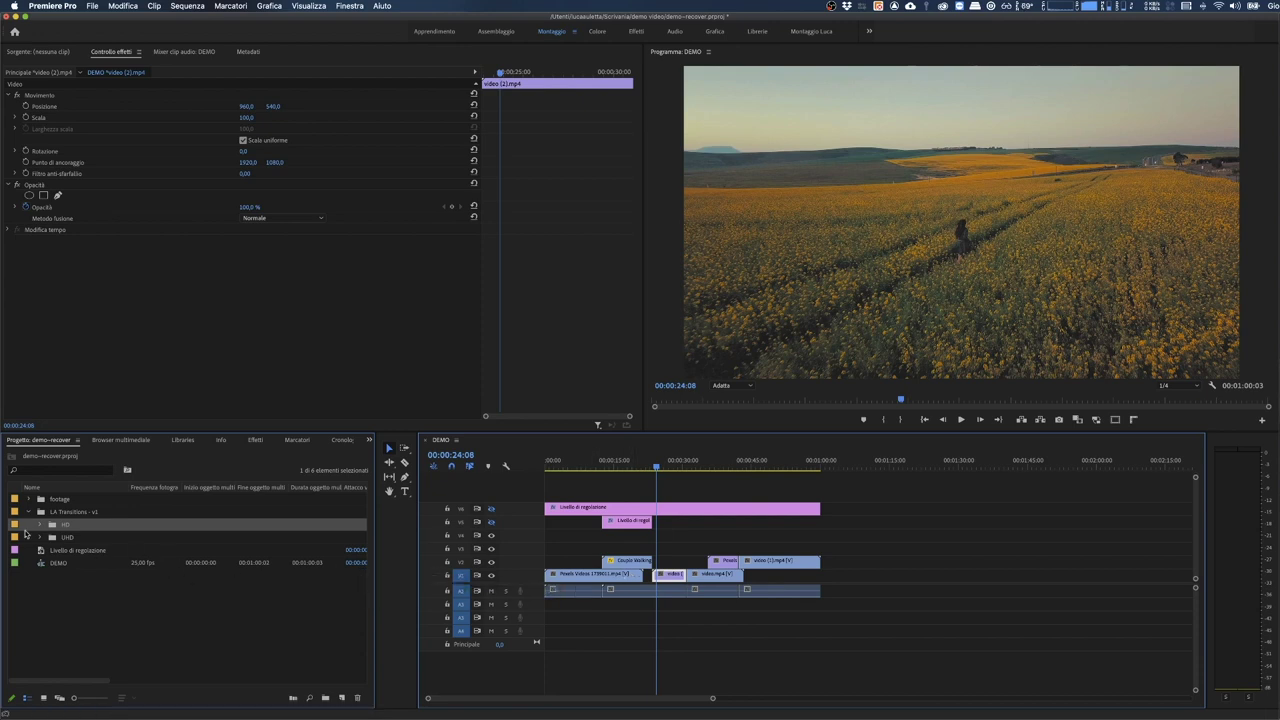
{"action": "left_click", "coordinate": [40, 525]}
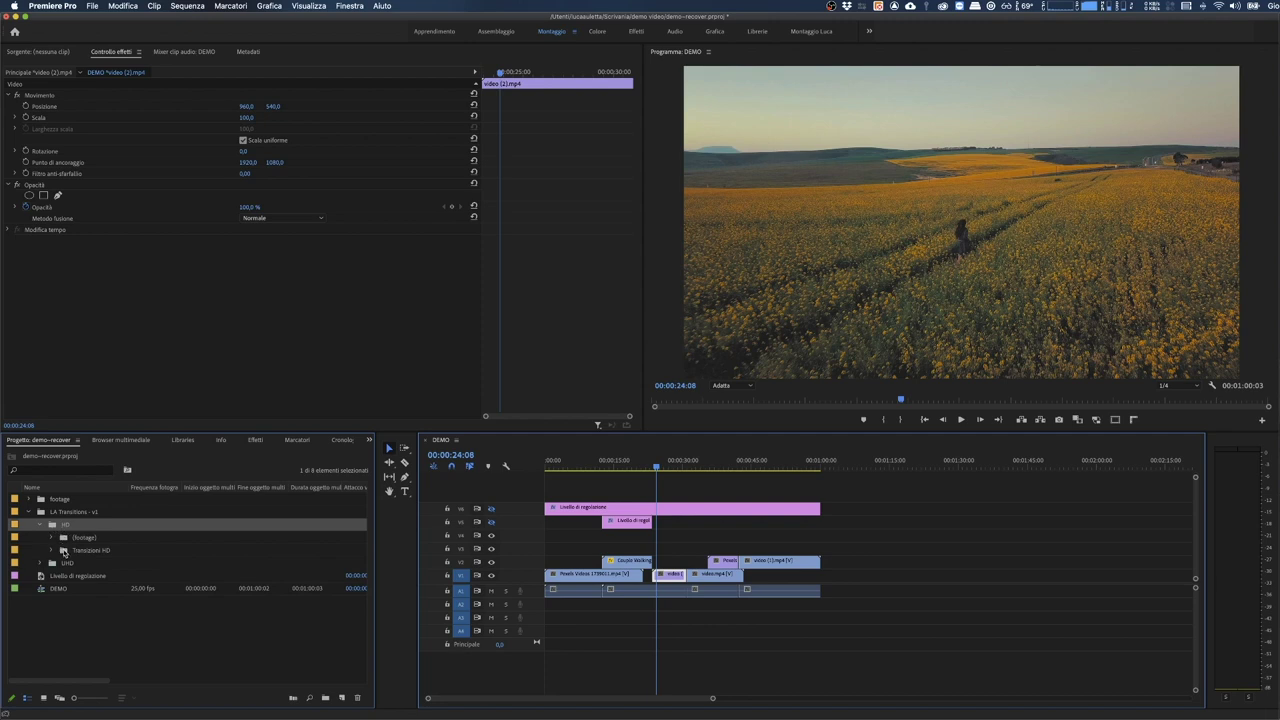
{"action": "left_click", "coordinate": [66, 551]}
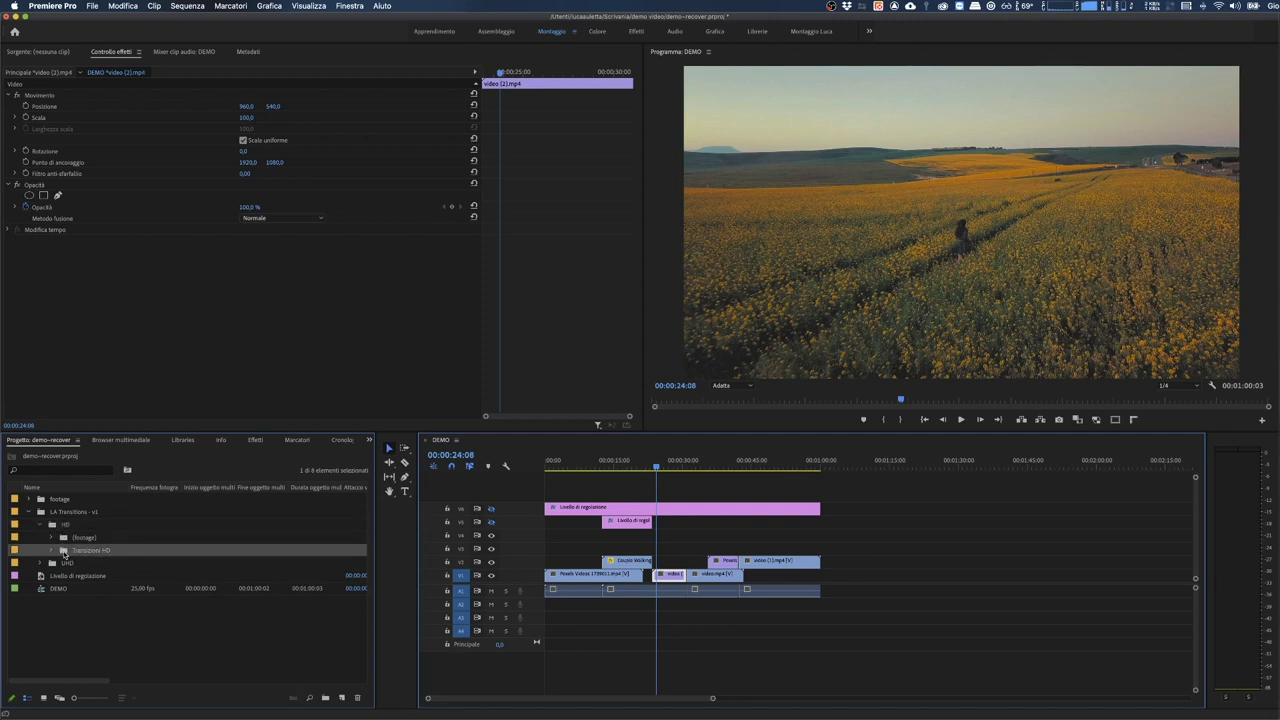
{"action": "double_click", "coordinate": [63, 552]}
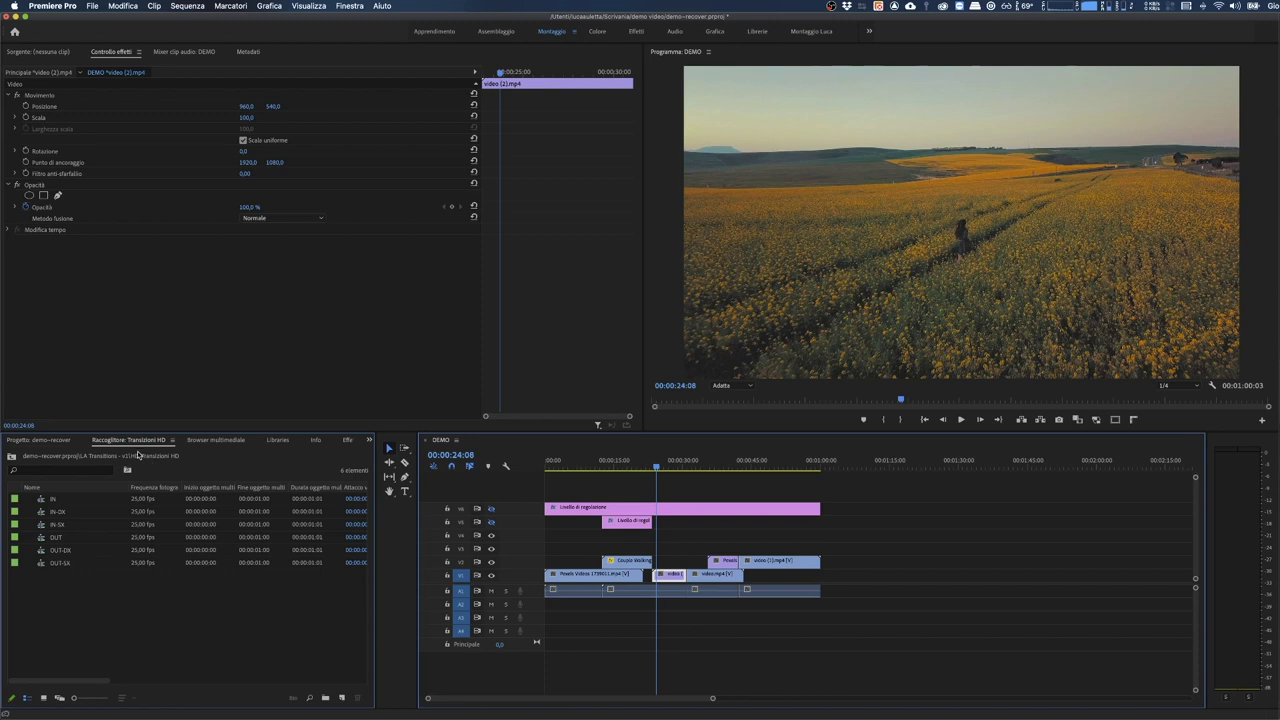
{"action": "left_click_drag", "start_coordinate": [140, 447], "coordinate": [280, 286]}
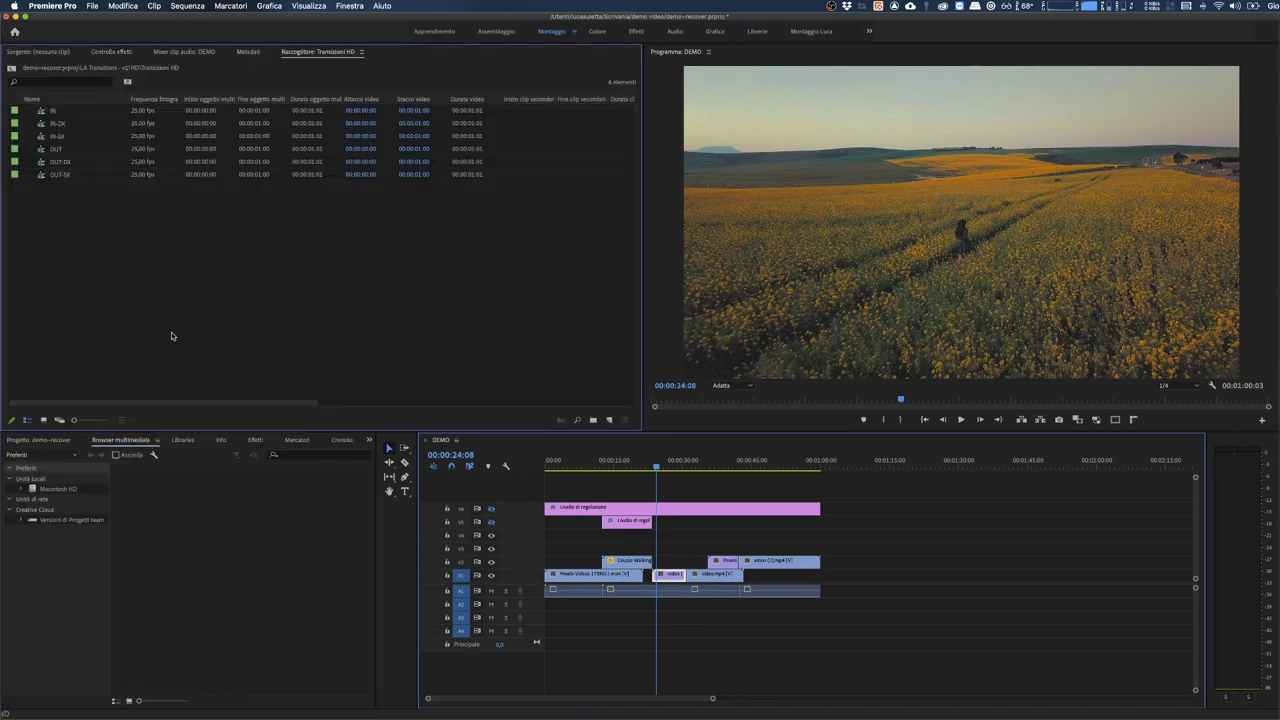
Switch the Transizioni HD bin to icon view and enlarge the clip thumbnails
{"action": "left_click", "coordinate": [44, 421]}
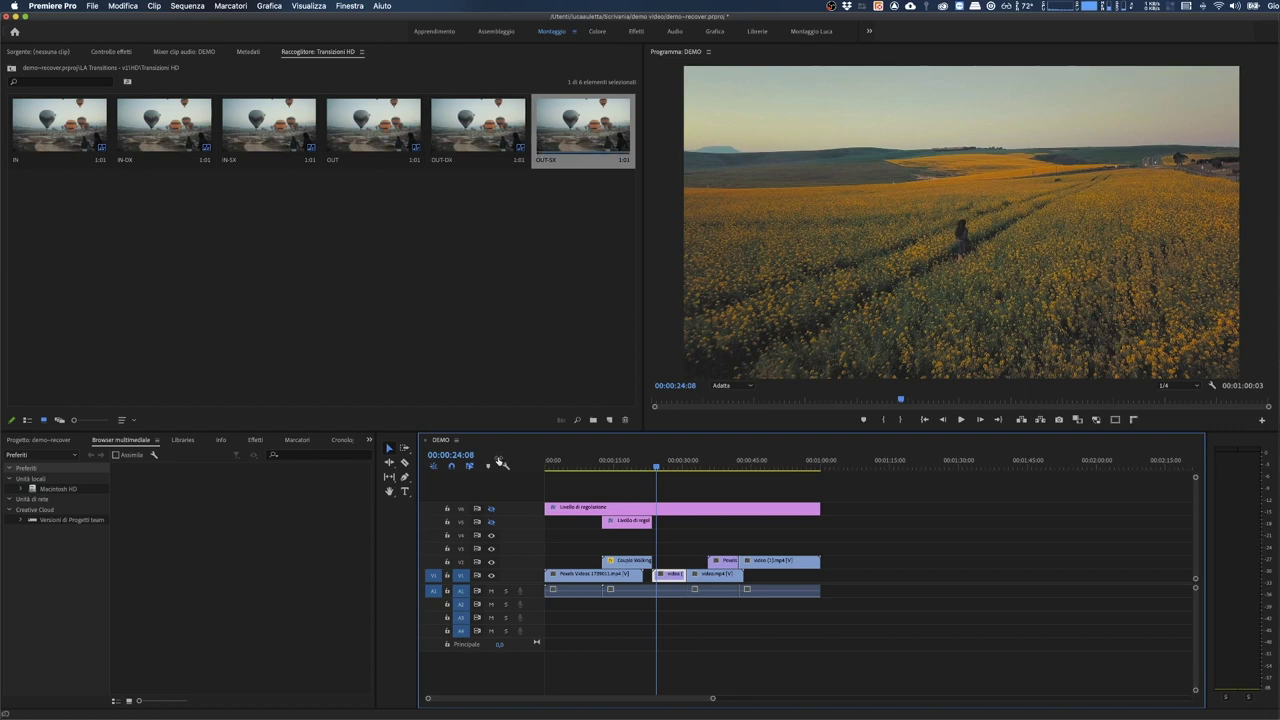
{"action": "left_click", "coordinate": [25, 400]}
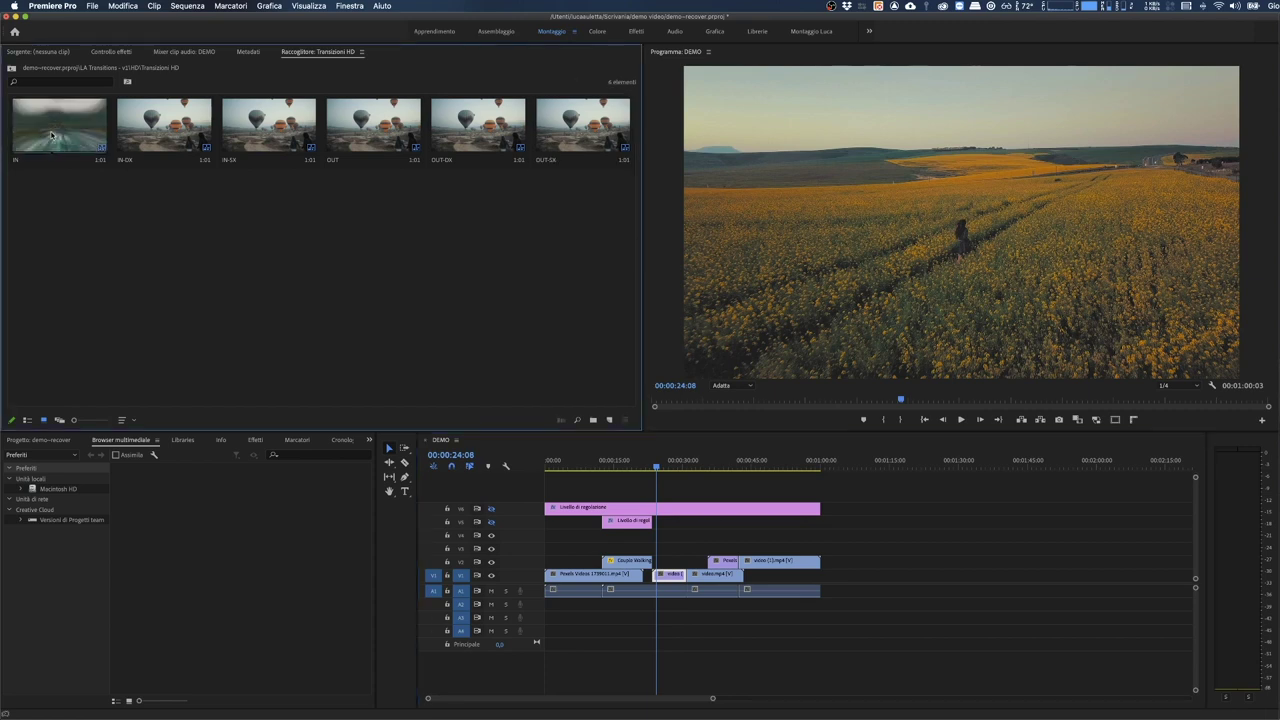
{"action": "left_click_drag", "start_coordinate": [74, 421], "coordinate": [93, 421]}
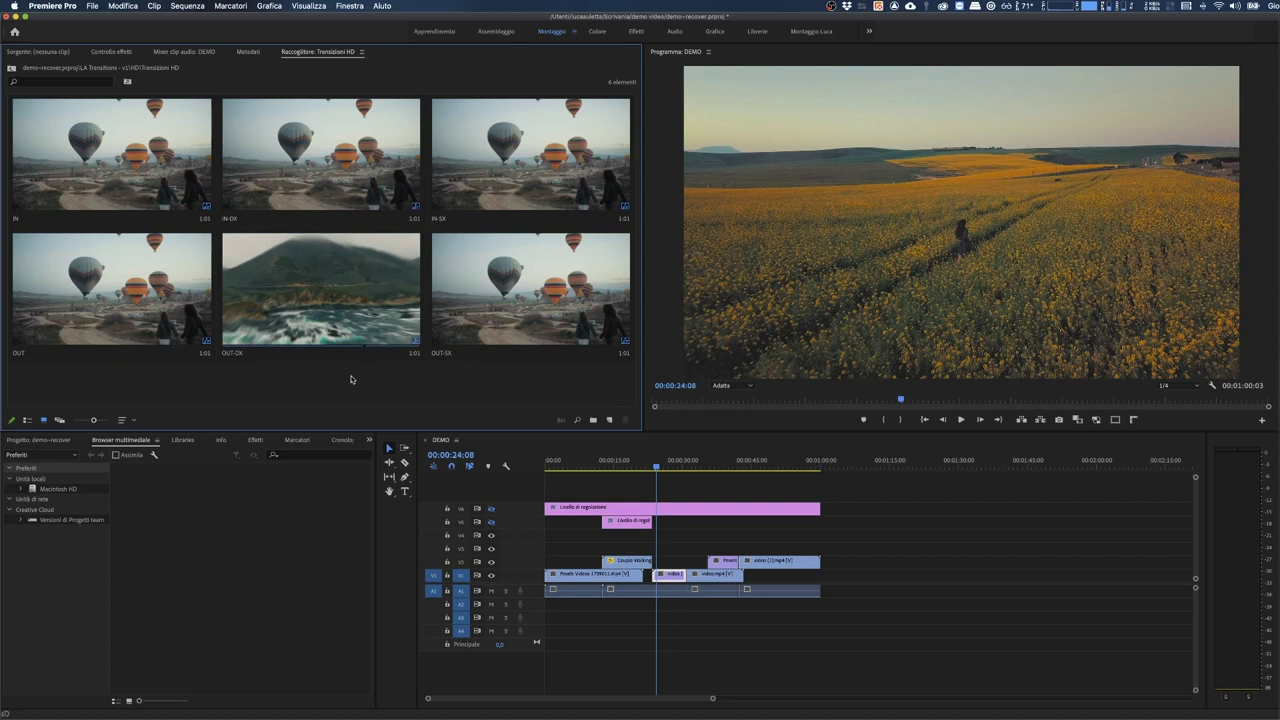
Open the IN transition clip as a sequence in the timeline
{"action": "left_click", "coordinate": [256, 440]}
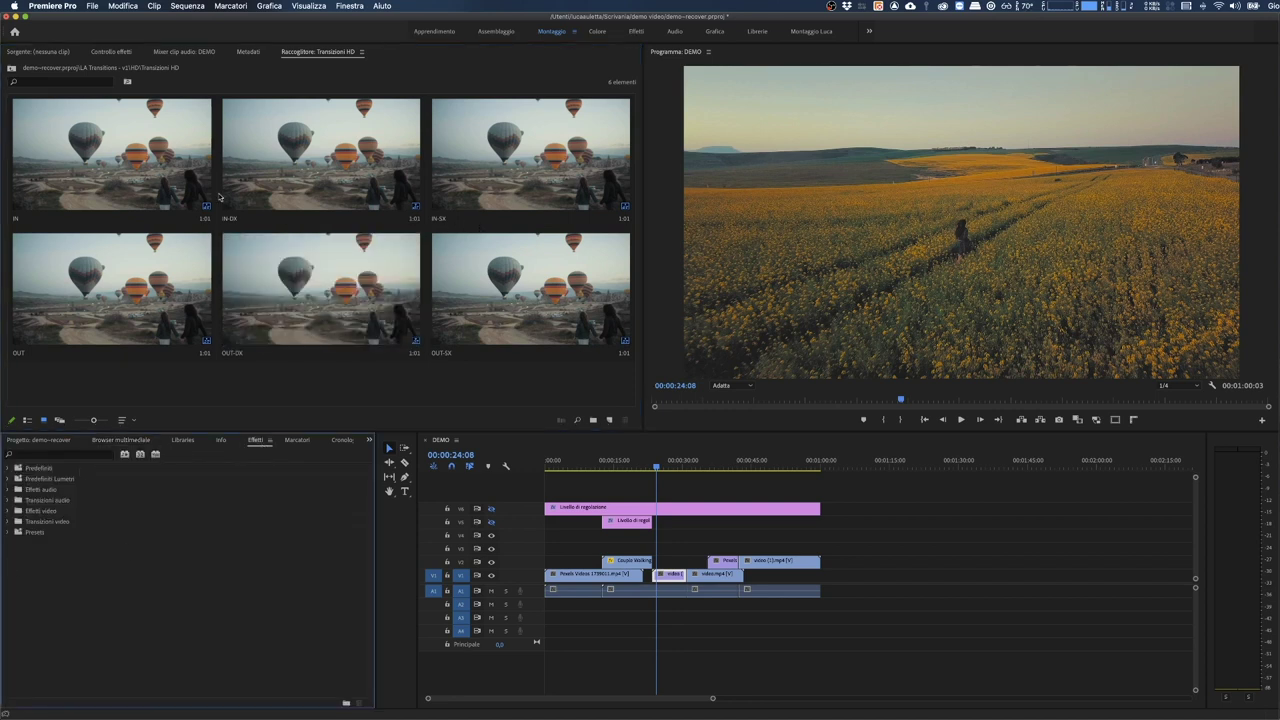
{"action": "left_click", "coordinate": [92, 166]}
{"action": "double_click", "coordinate": [92, 166]}
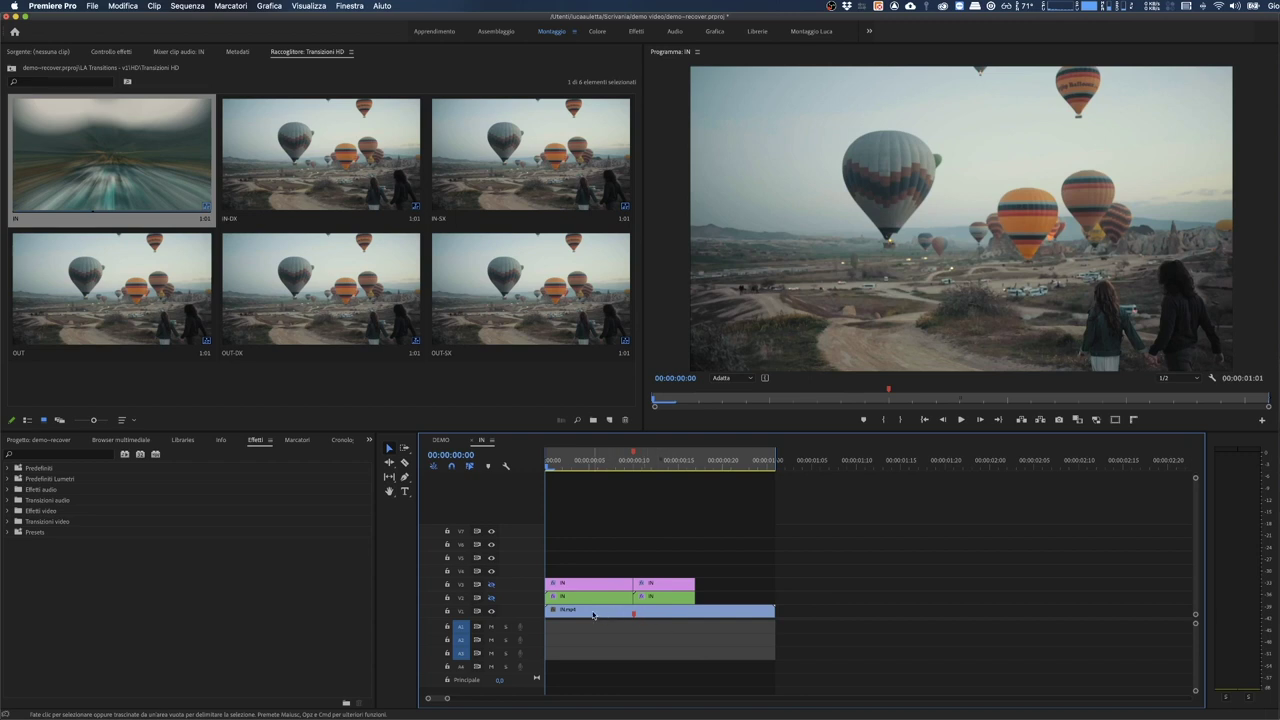
Scrub through the IN transition sequence, then close its tab to return to DEMO
{"action": "left_click_drag", "start_coordinate": [694, 467], "coordinate": [546, 468]}
{"action": "key", "text": "super+w"}
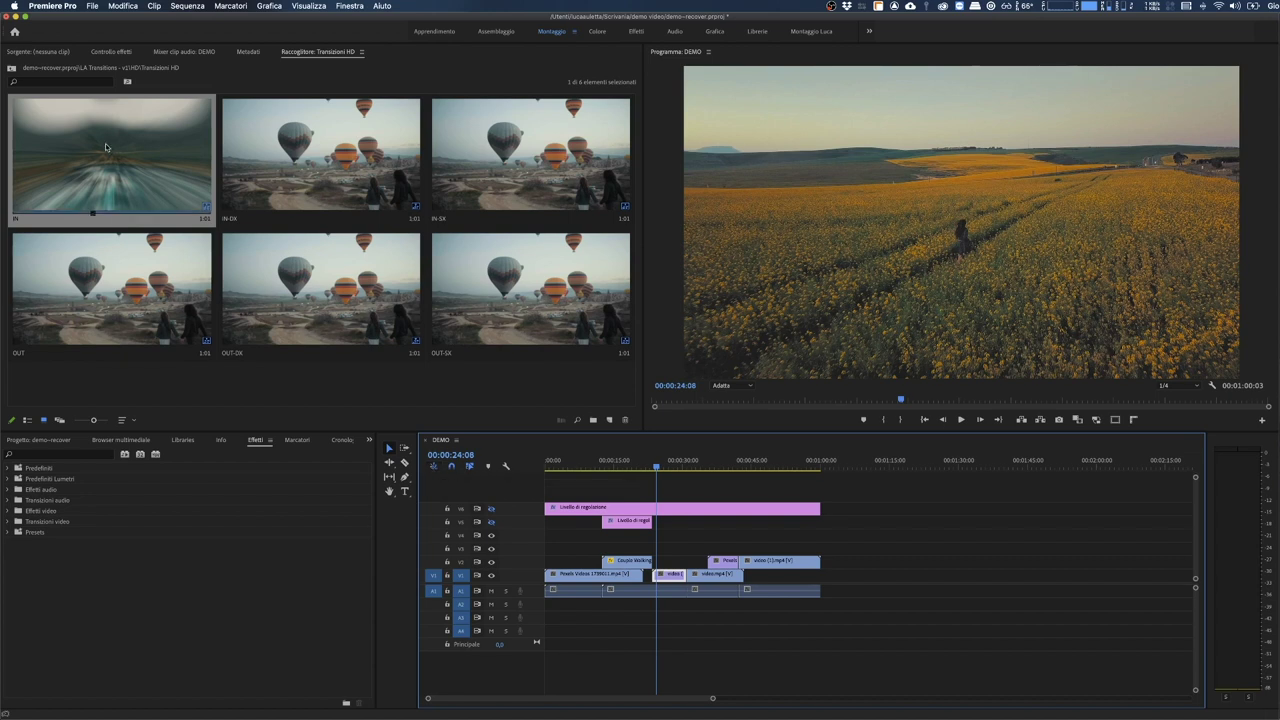
{"action": "left_click", "coordinate": [156, 163]}
{"action": "left_click_drag", "start_coordinate": [615, 315], "coordinate": [848, 578]}
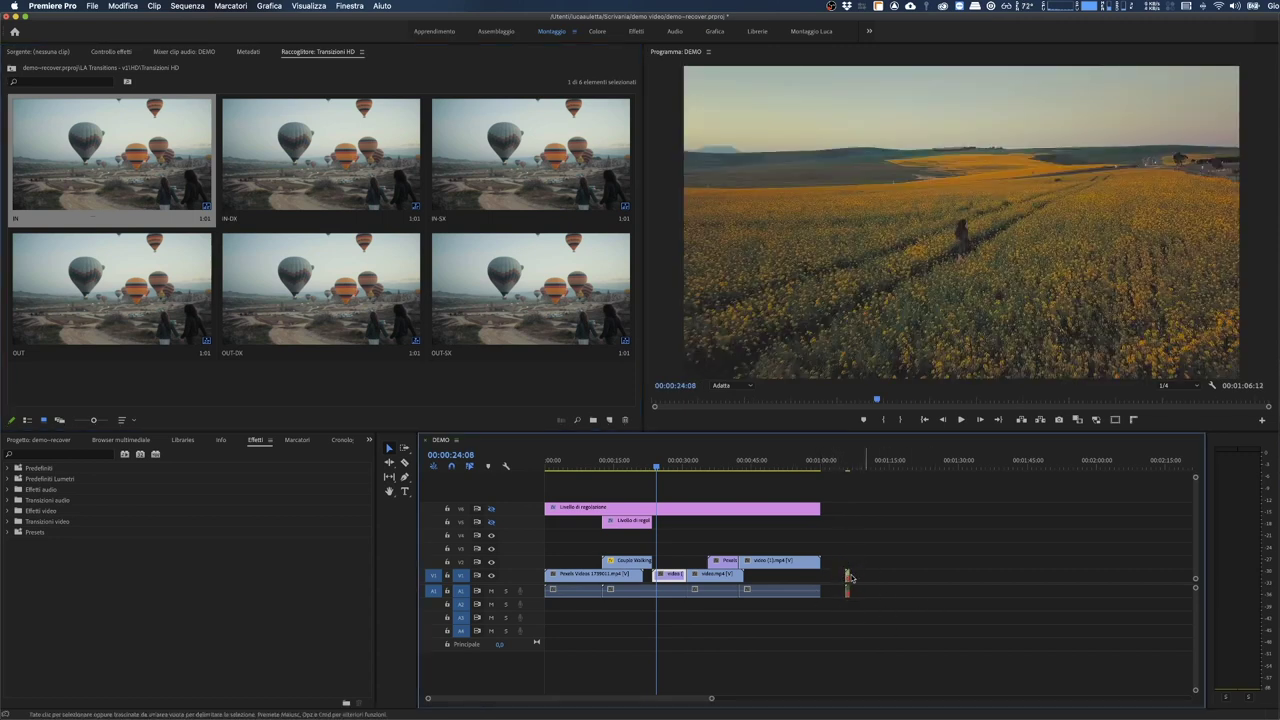
{"action": "left_click", "coordinate": [851, 462]}
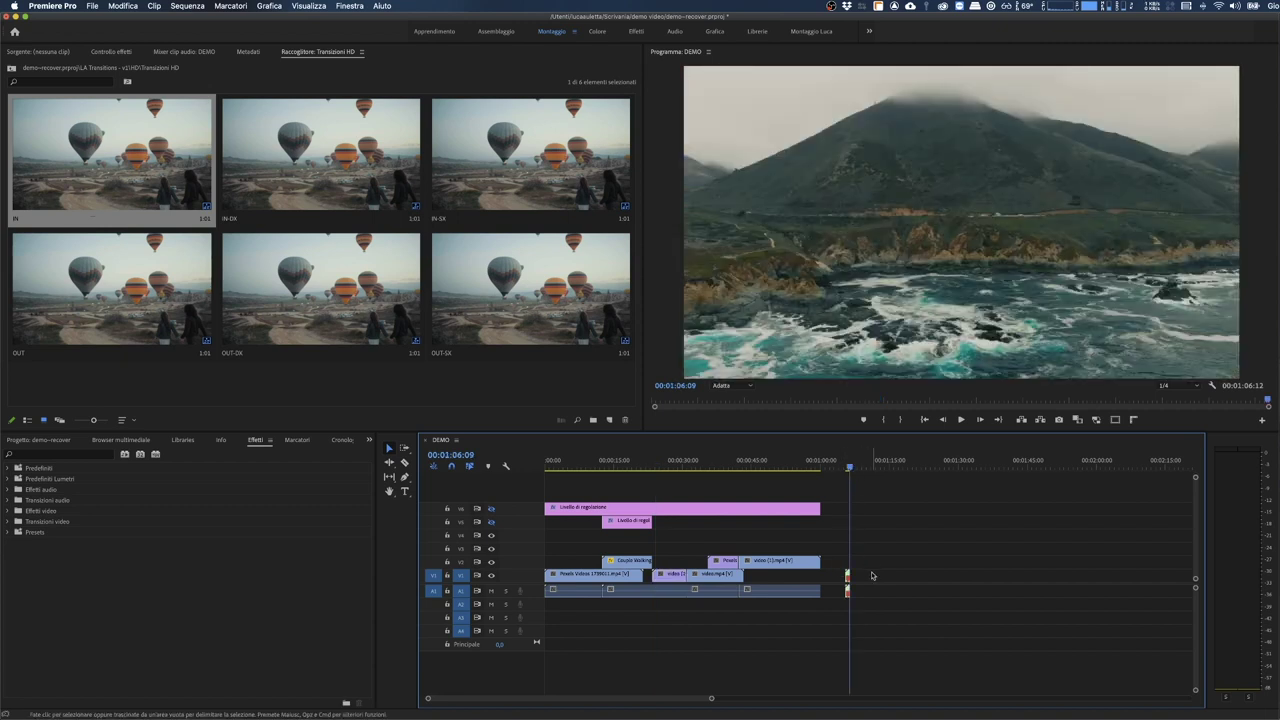
{"action": "key", "text": "super+z"}
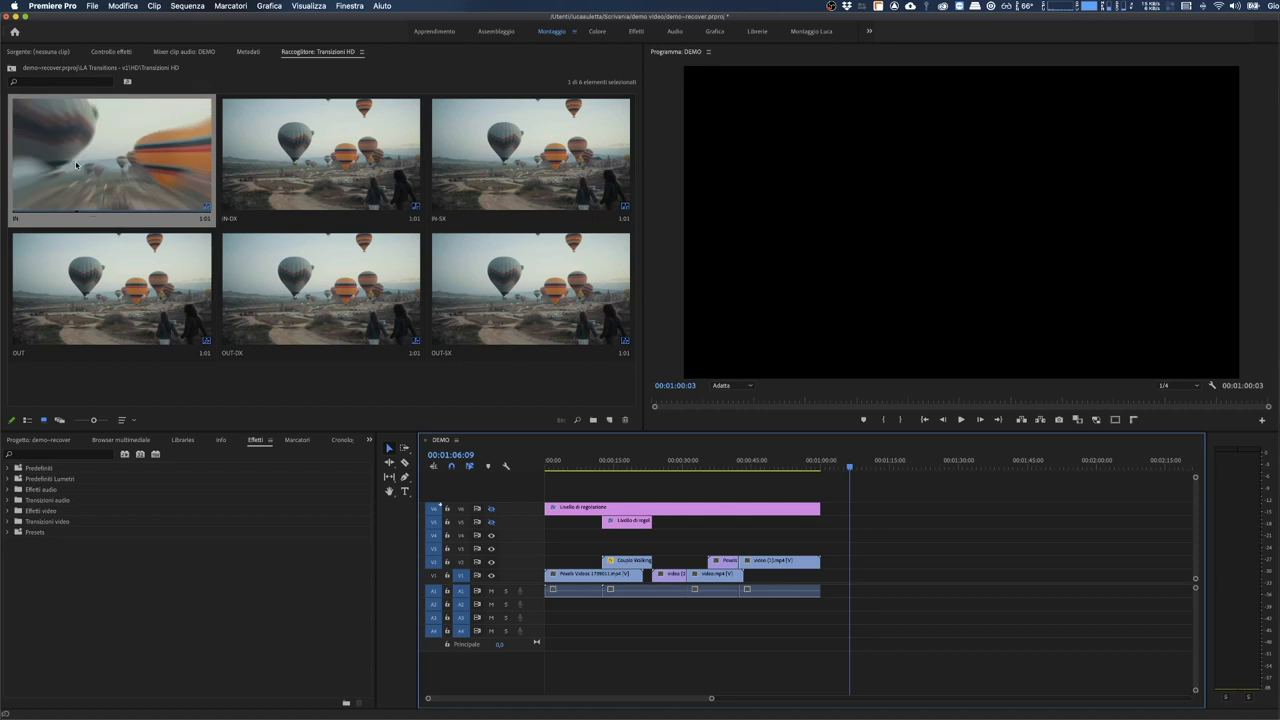
Place the IN clip on V3–V4 over the 00:00:23 cut, shifted 8 frames earlier, and play it
{"action": "mouse_move", "coordinate": [110, 160]}
{"action": "left_mouse_down"}
{"action": "mouse_move", "coordinate": [620, 511]}
{"action": "mouse_move", "coordinate": [657, 555]}
{"action": "left_mouse_up"}
{"action": "left_click", "coordinate": [656, 462]}
{"action": "key", "text": "="}
{"action": "key", "text": "="}
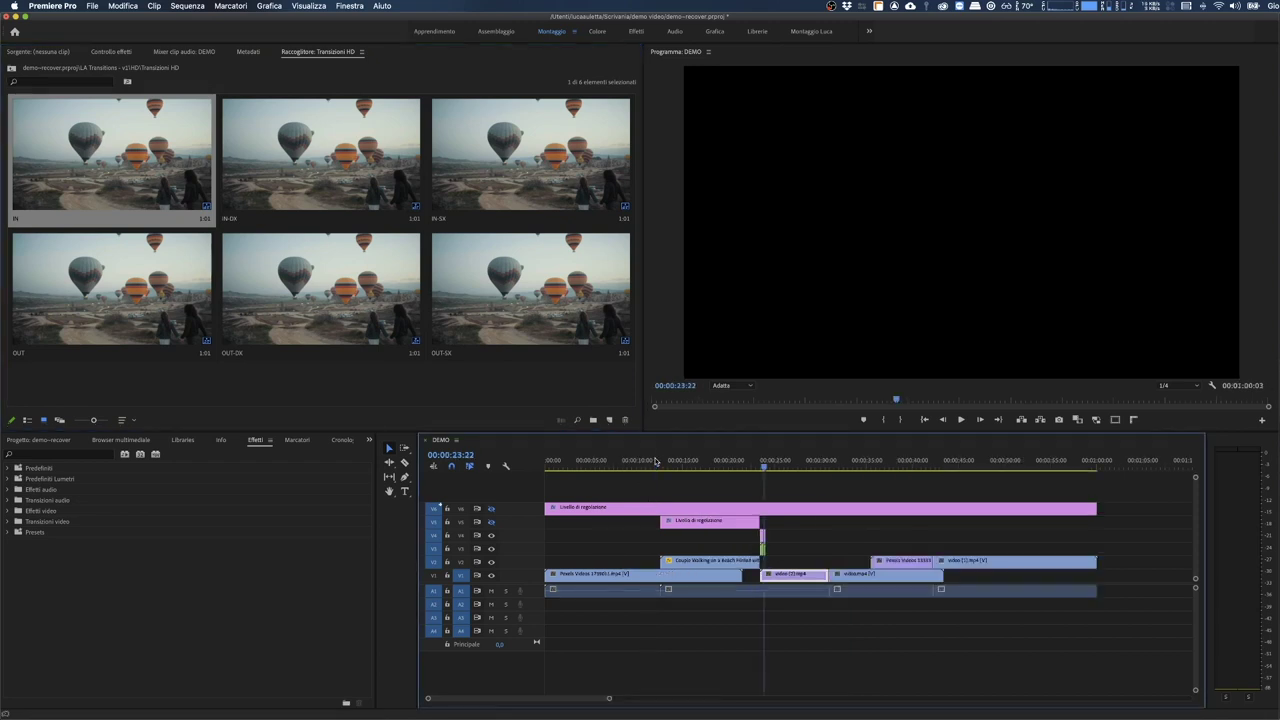
{"action": "key", "text": "="}
{"action": "key", "text": "="}
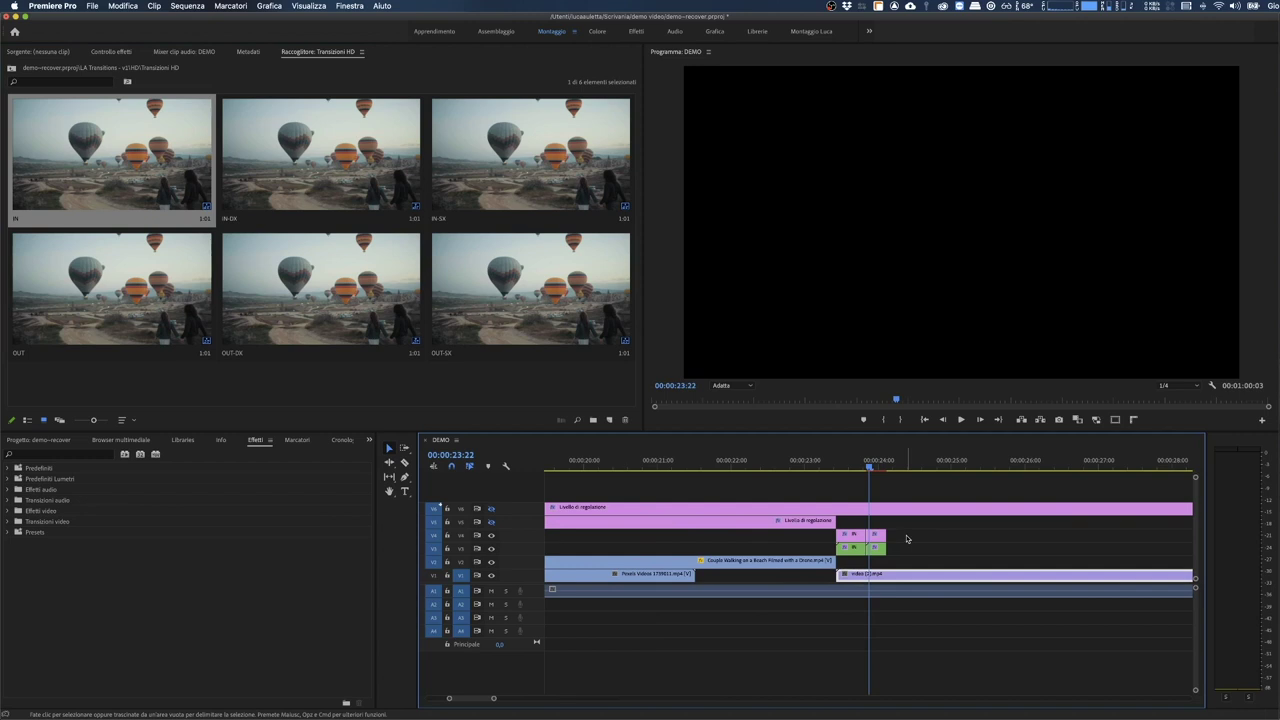
{"action": "mouse_move", "coordinate": [859, 549]}
{"action": "left_mouse_down"}
{"action": "mouse_move", "coordinate": [826, 549]}
{"action": "mouse_move", "coordinate": [840, 537]}
{"action": "left_mouse_up"}
{"action": "key", "text": "j"}
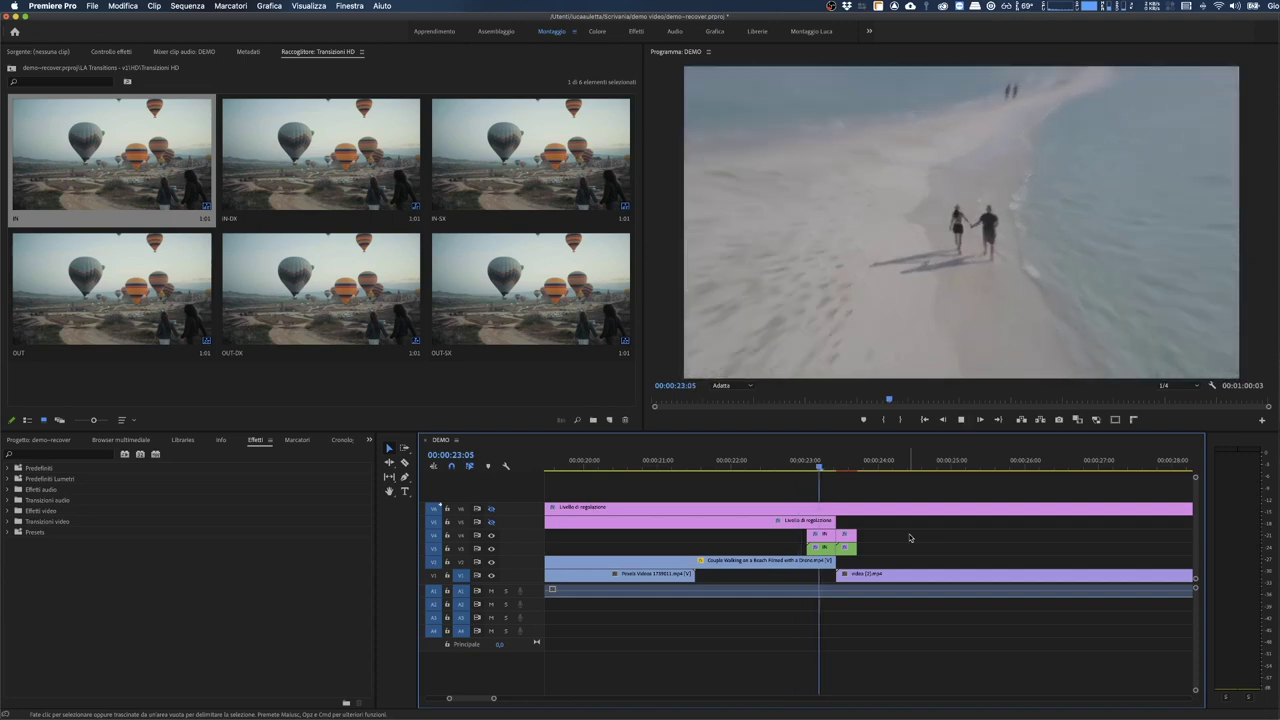
{"action": "key", "text": "space"}
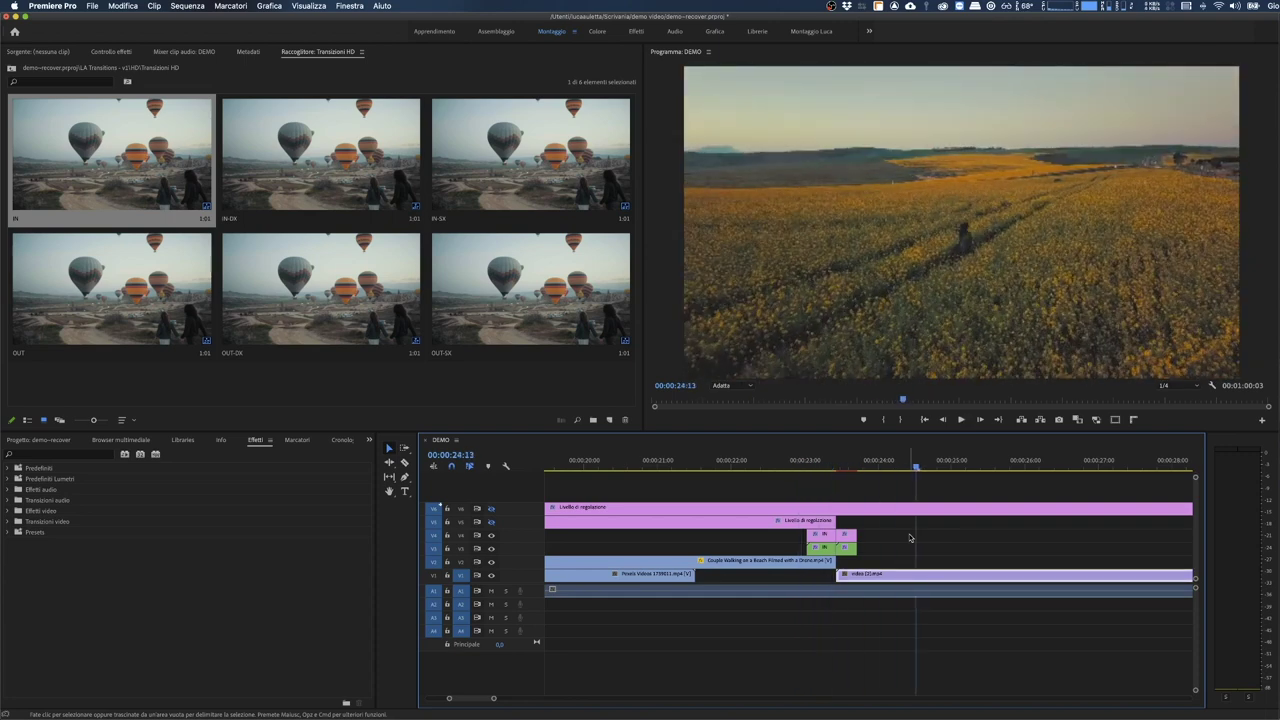
Move the playhead to the 00:00:30:19 cut and zoom in around it
{"action": "key", "text": "minus"}
{"action": "key", "text": "minus"}
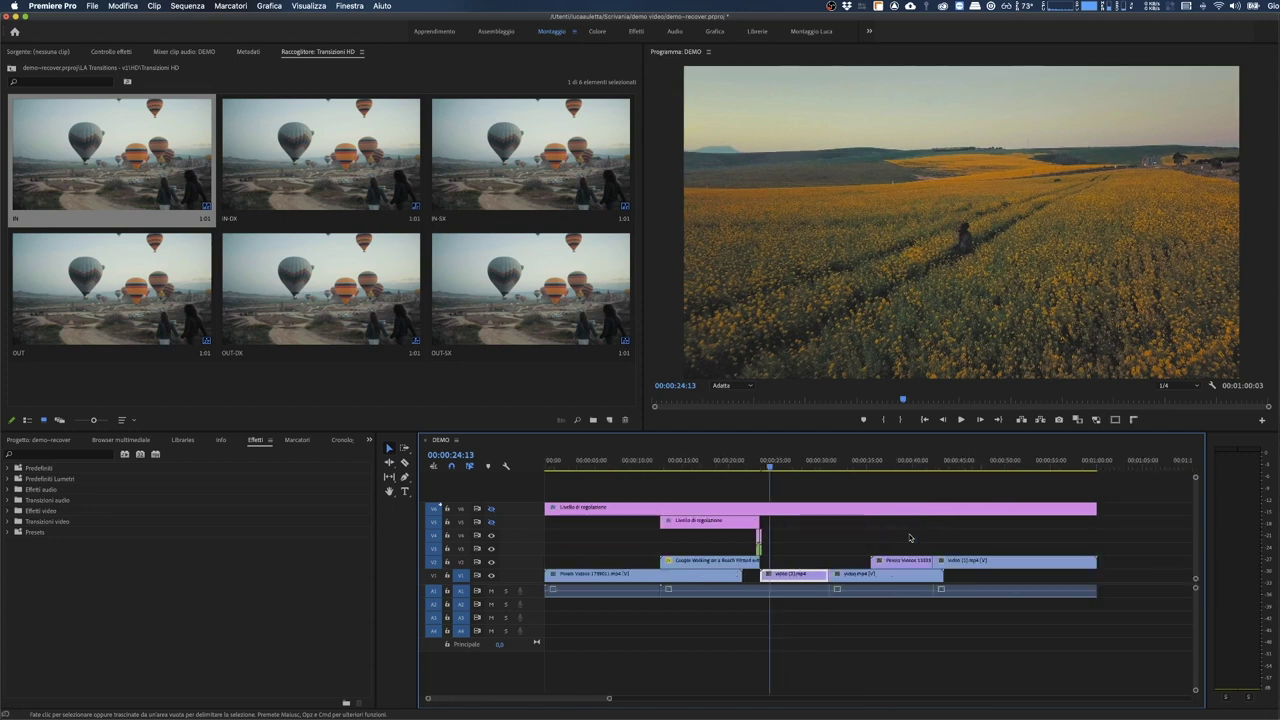
{"action": "left_click", "coordinate": [823, 463]}
{"action": "left_click_drag", "start_coordinate": [823, 463], "coordinate": [827, 463]}
{"action": "key", "text": "equal"}
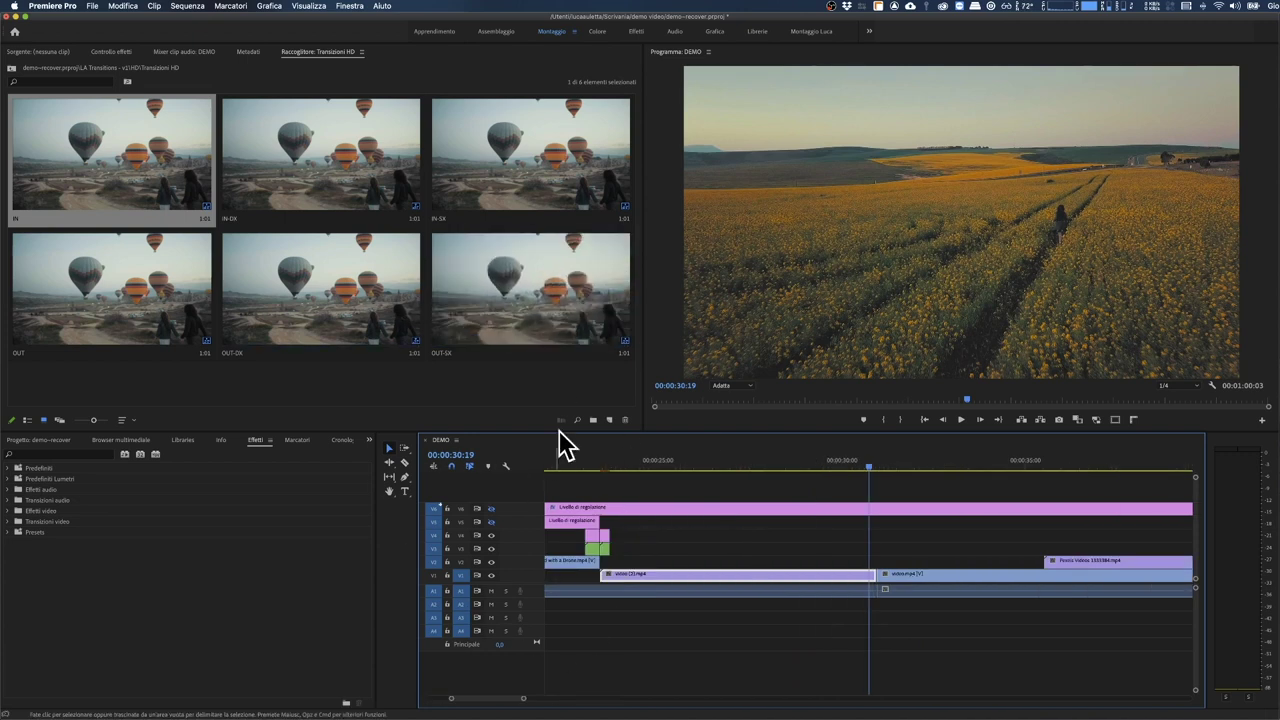
Drop OUT-SX over the 00:00:30:19 cut on V2–V3 and render the preview
{"action": "left_click_drag", "start_coordinate": [530, 290], "coordinate": [876, 552]}
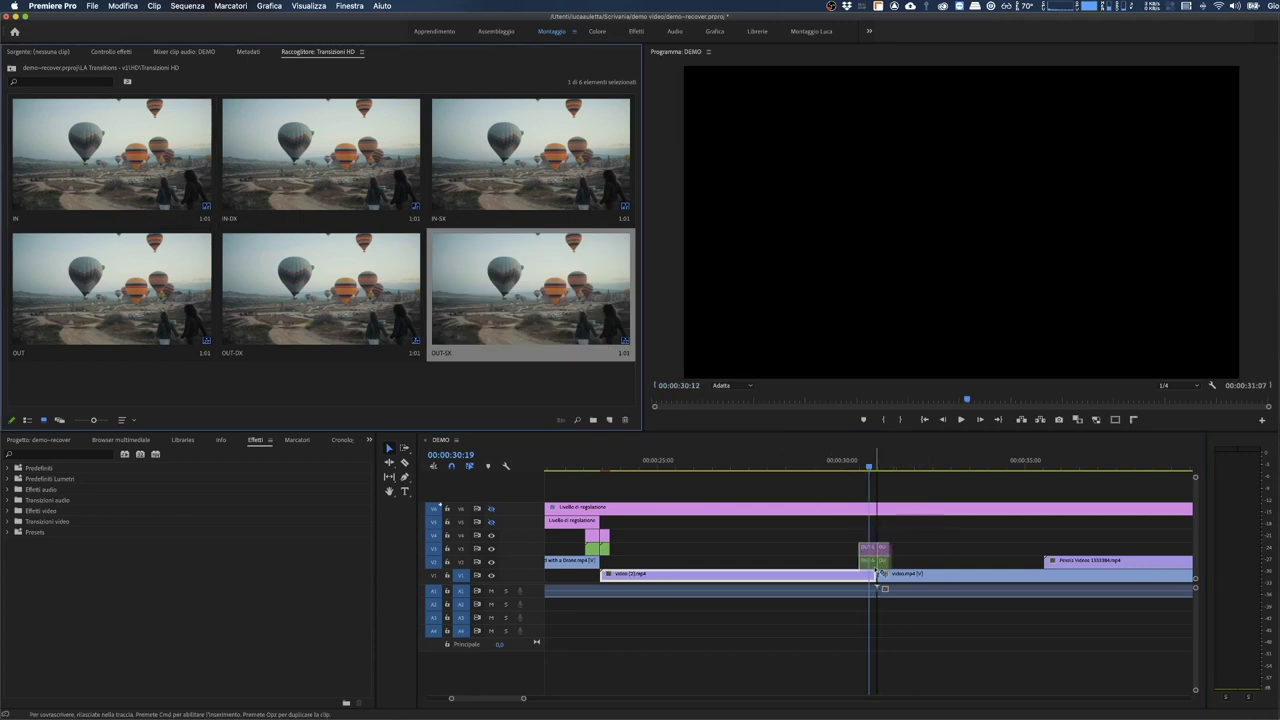
{"action": "left_click_drag", "start_coordinate": [869, 467], "coordinate": [861, 470]}
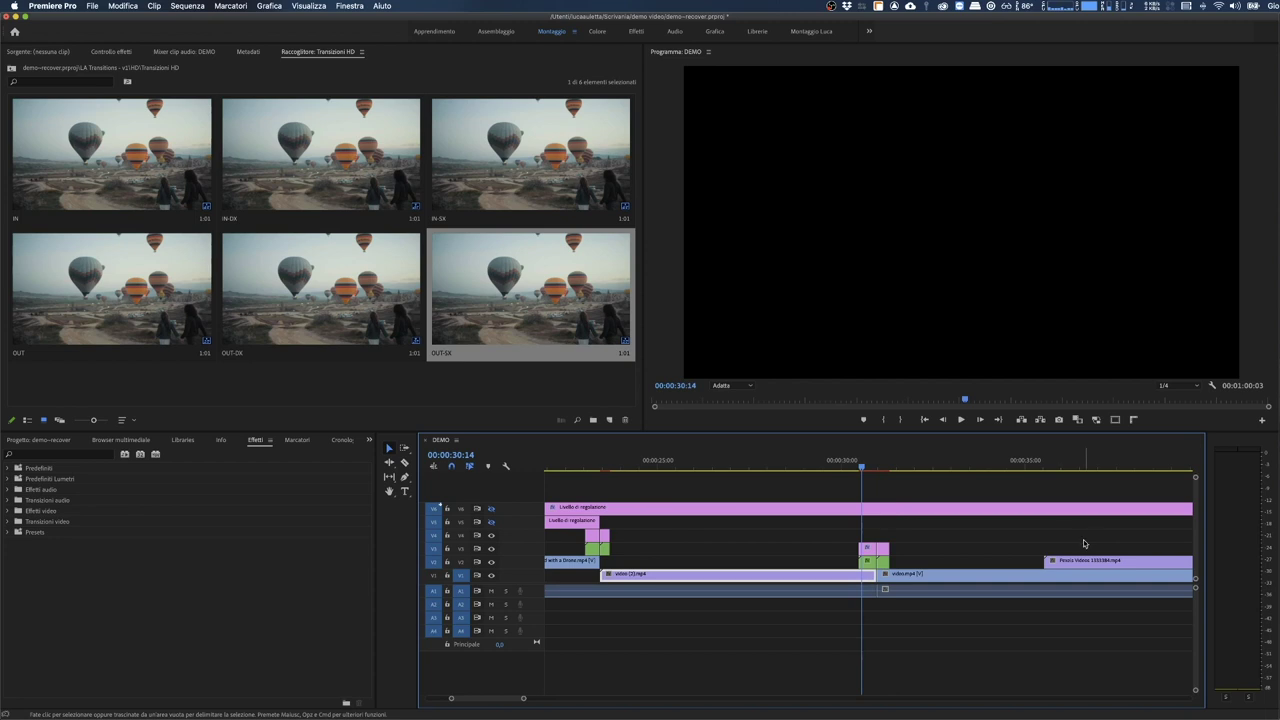
{"action": "key", "text": "Return"}
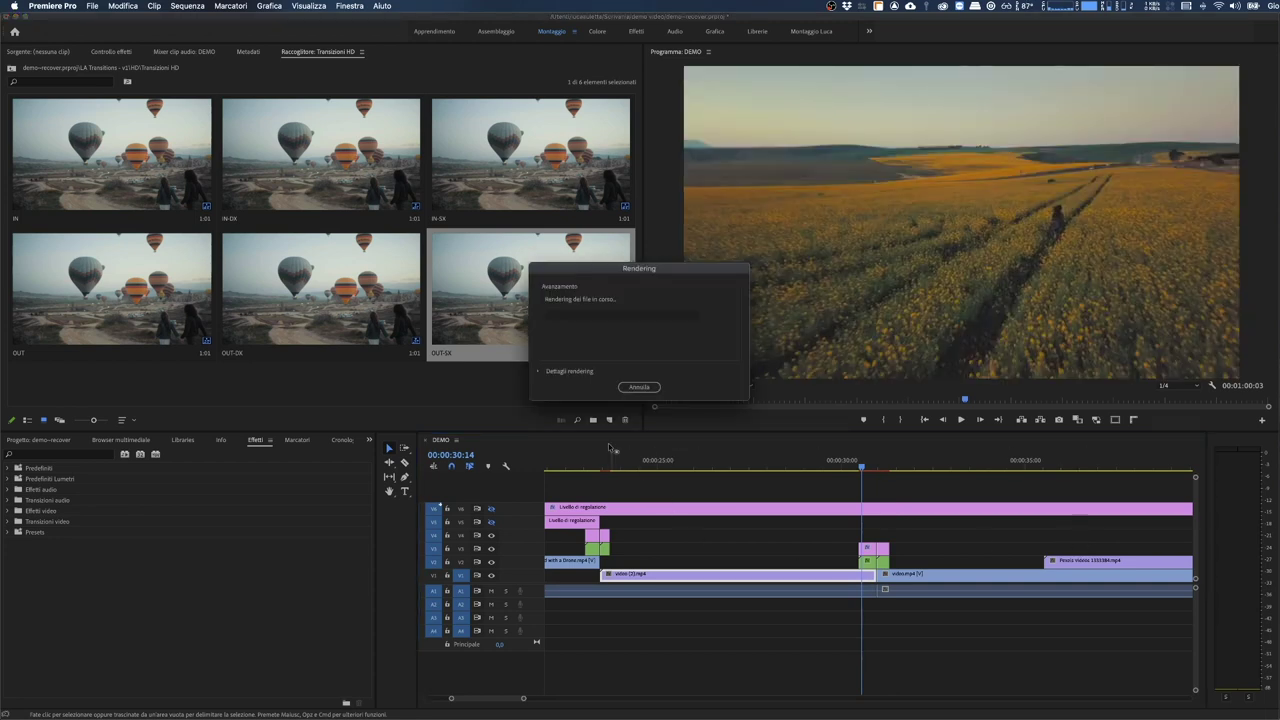
{"action": "left_click", "coordinate": [539, 371]}
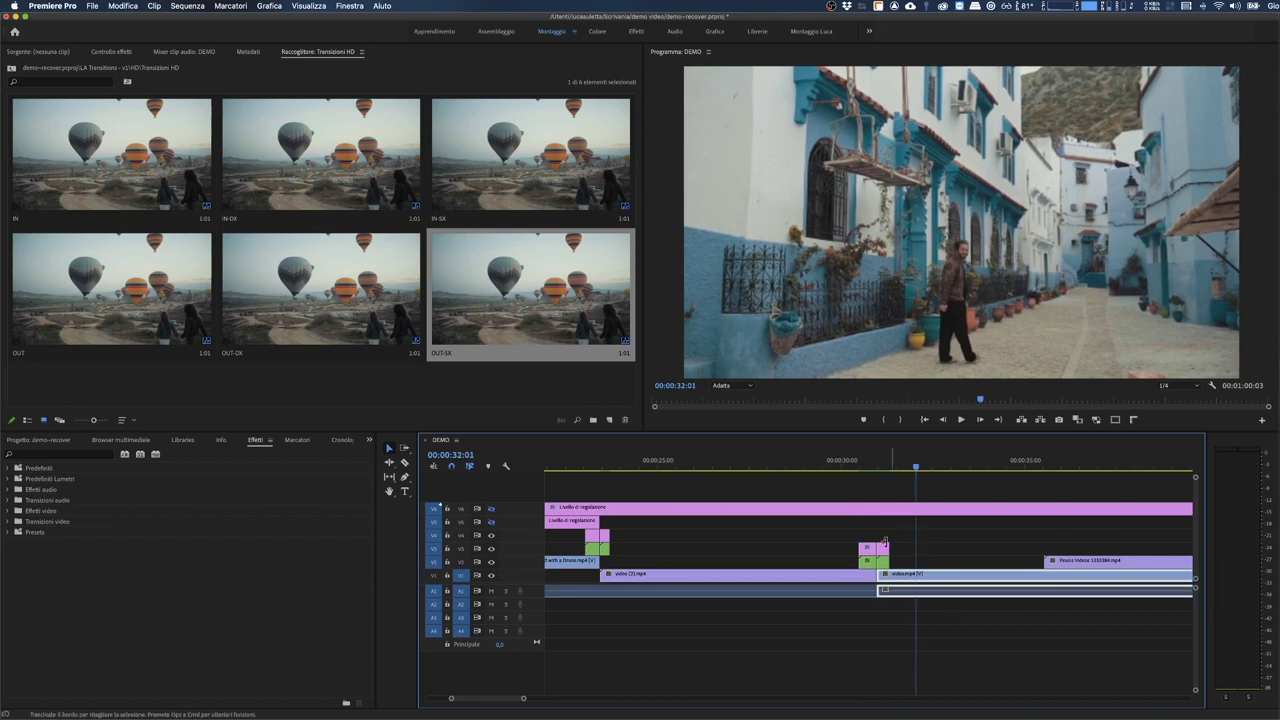
Place IN-SX on V3–V4 over the 00:00:41:13 cut and play it back
{"action": "key", "text": "minus"}
{"action": "key", "text": "minus"}
{"action": "key", "text": "minus"}
{"action": "key", "text": "minus"}
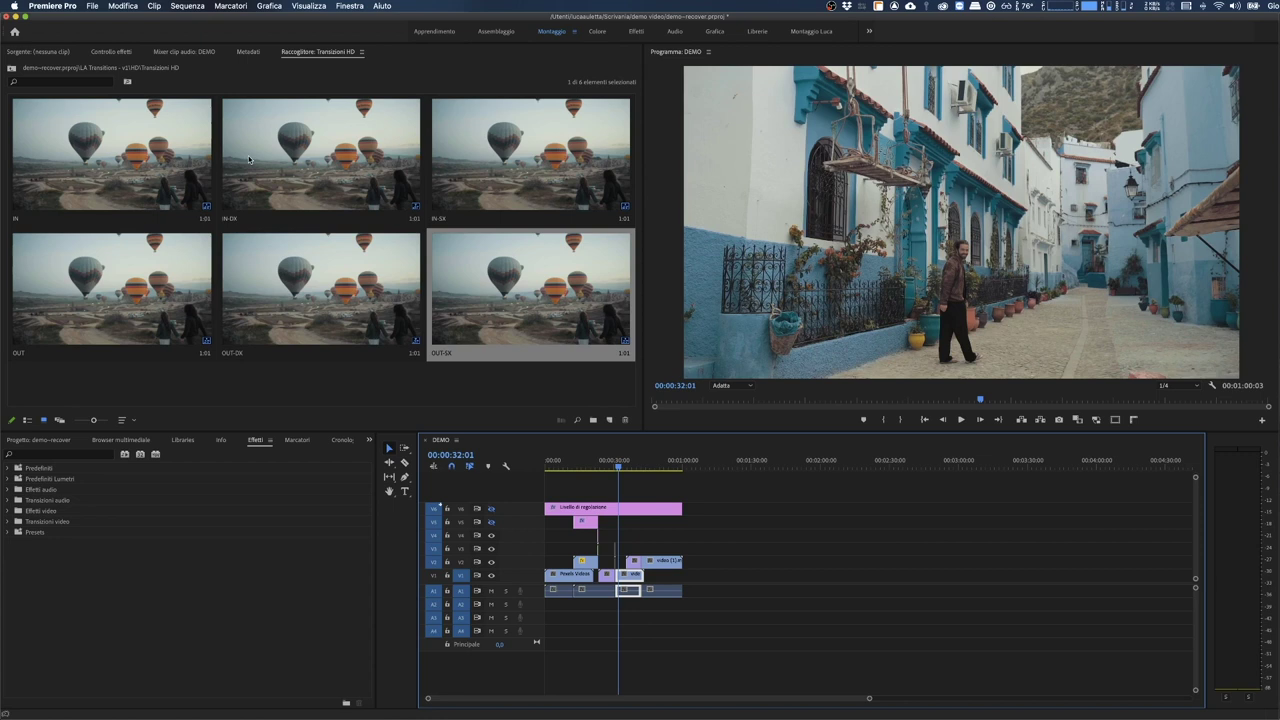
{"action": "left_click", "coordinate": [486, 172]}
{"action": "left_click", "coordinate": [641, 462]}
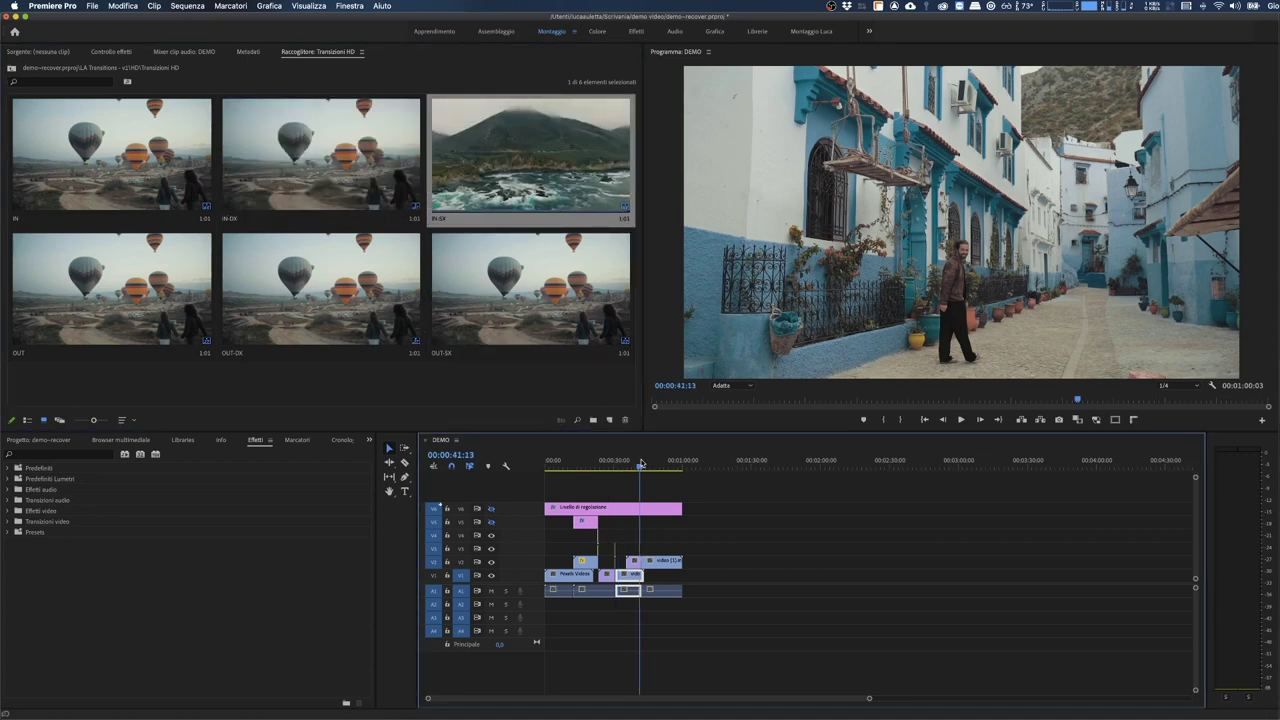
{"action": "key", "text": "="}
{"action": "key", "text": "="}
{"action": "key", "text": "="}
{"action": "left_click_drag", "start_coordinate": [531, 222], "coordinate": [882, 550]}
{"action": "key", "text": "space"}
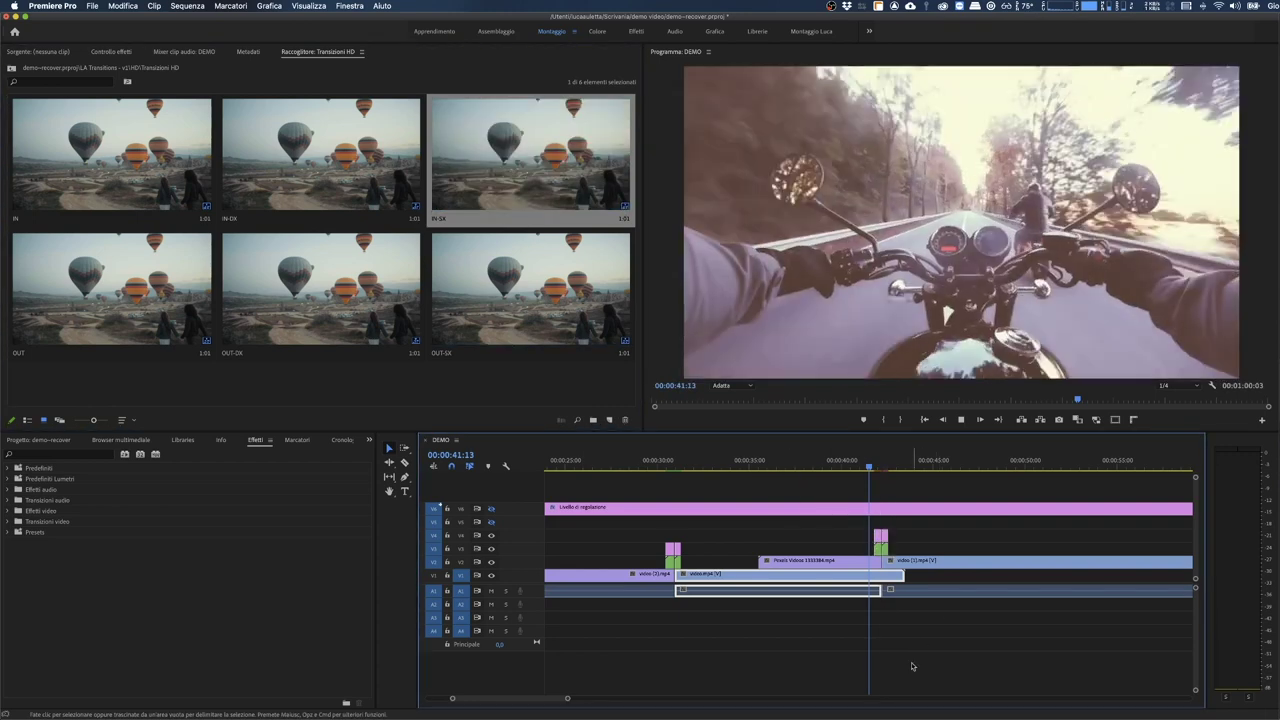